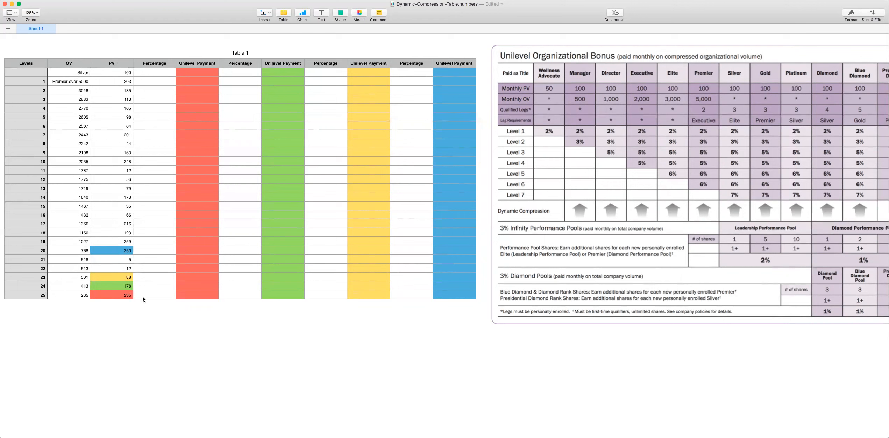
pyautogui.click(156, 295)
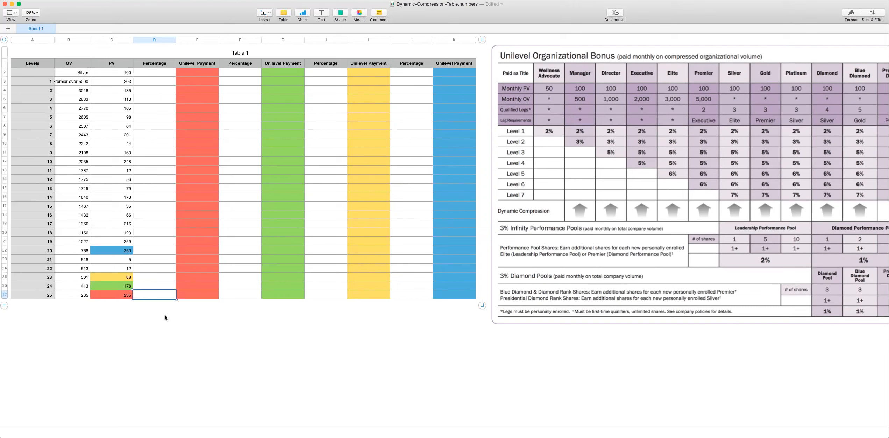
pyautogui.scroll(-1, 124, 293)
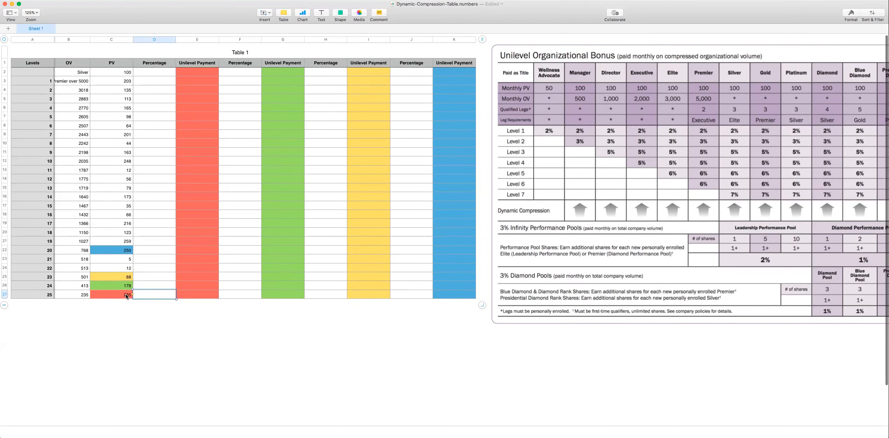
pyautogui.doubleClick(158, 295)
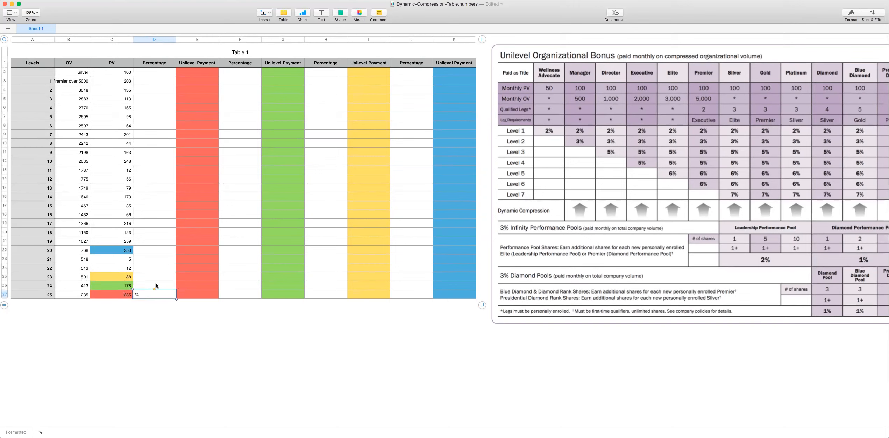
# Step: Enter 2% as level 24's first percentage and calculate its red Unilevel Payment as that percentage times level 25's PV
pyautogui.click(156, 284)
pyautogui.write('2%')
pyautogui.click(207, 283)
pyautogui.write('=')
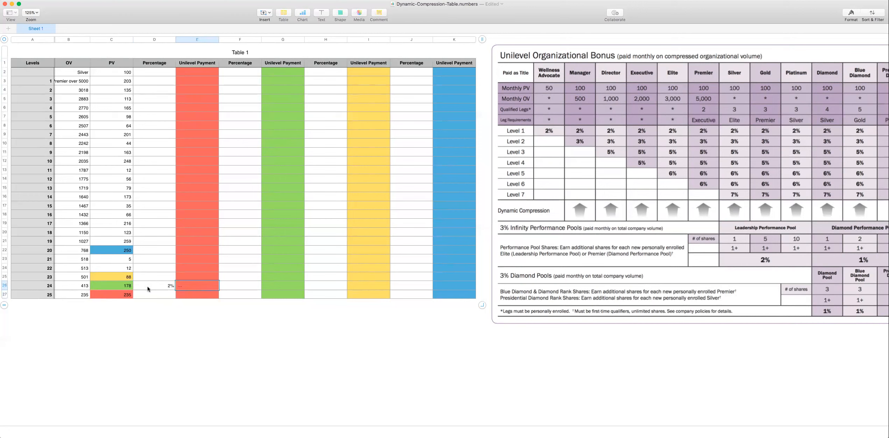
pyautogui.click(147, 286)
pyautogui.write('*')
pyautogui.click(120, 294)
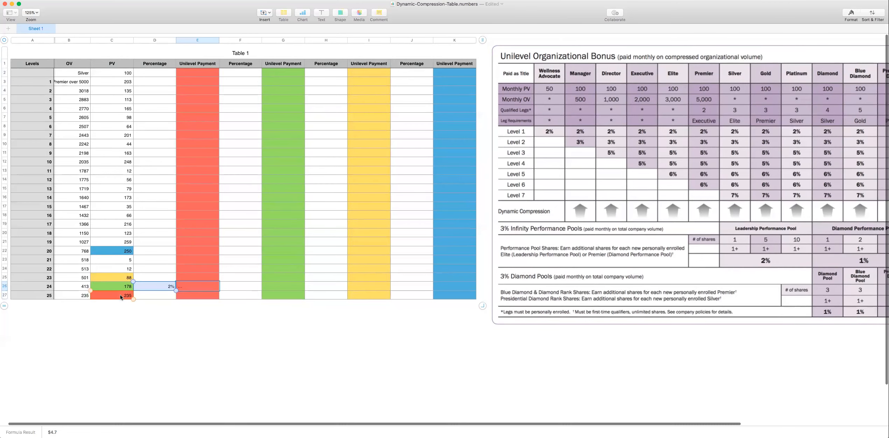
pyautogui.press('Return')
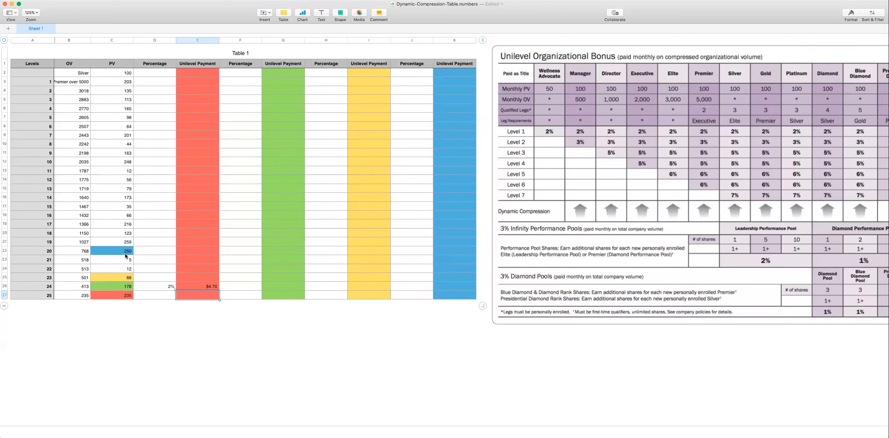
# Step: Enter 3% as level 20's first percentage and calculate its red Unilevel Payment as that percentage times level 25's PV
pyautogui.click(156, 250)
pyautogui.write('3%')
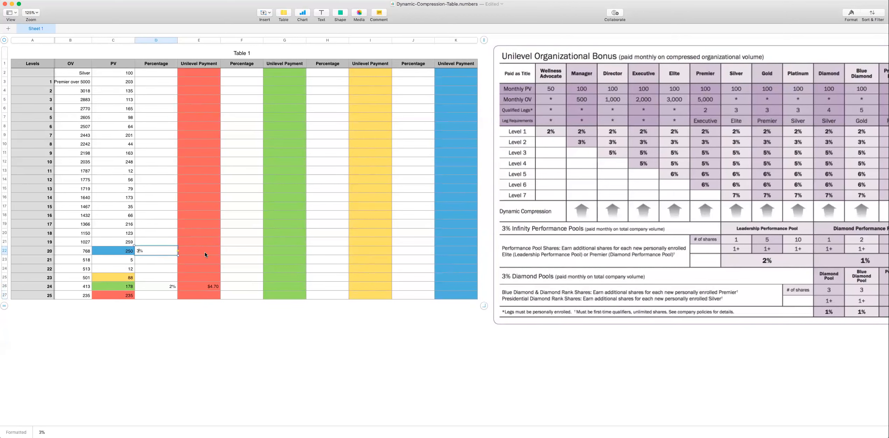
pyautogui.click(205, 252)
pyautogui.write('=')
pyautogui.click(146, 247)
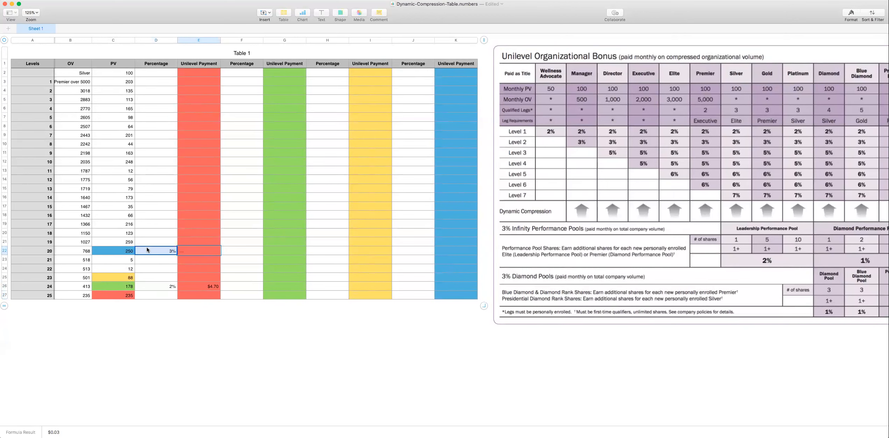
pyautogui.write('*')
pyautogui.click(105, 295)
pyautogui.press('Return')
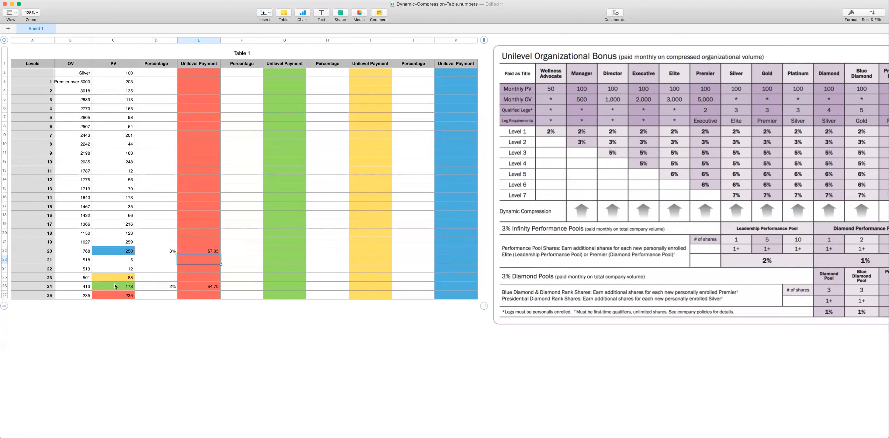
# Step: Enter 5% as level 19's first percentage and calculate its red Unilevel Payment as that percentage times level 25's PV
pyautogui.click(164, 244)
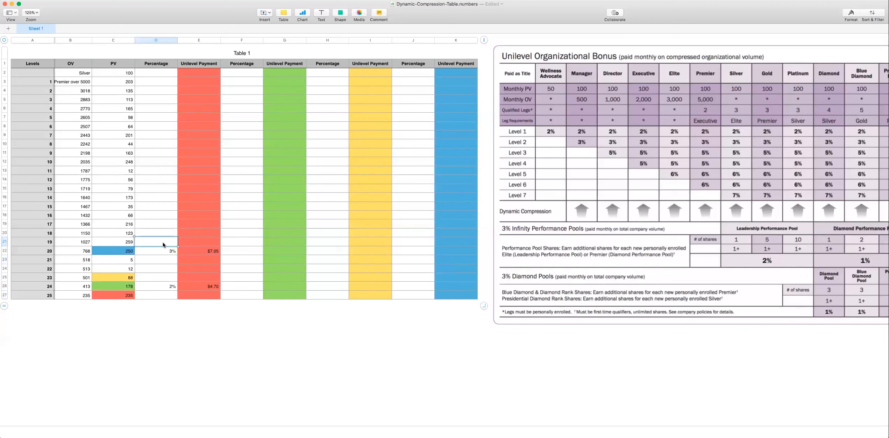
pyautogui.write('5%')
pyautogui.click(212, 242)
pyautogui.write('=')
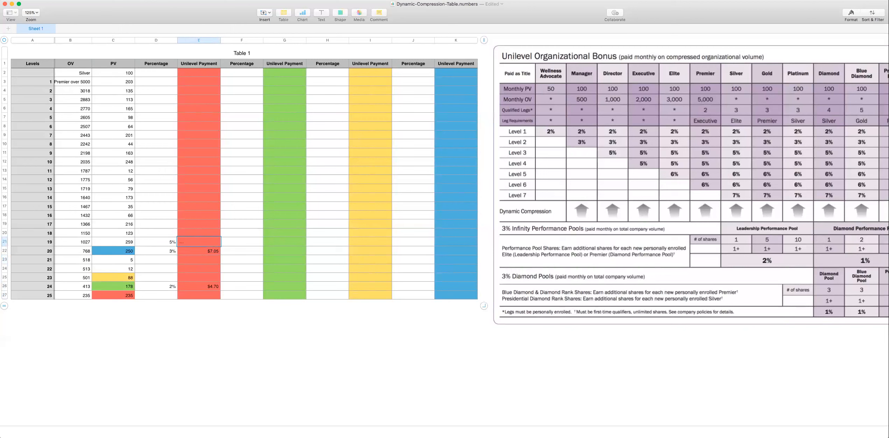
pyautogui.click(148, 243)
pyautogui.click(118, 296)
pyautogui.press('Return')
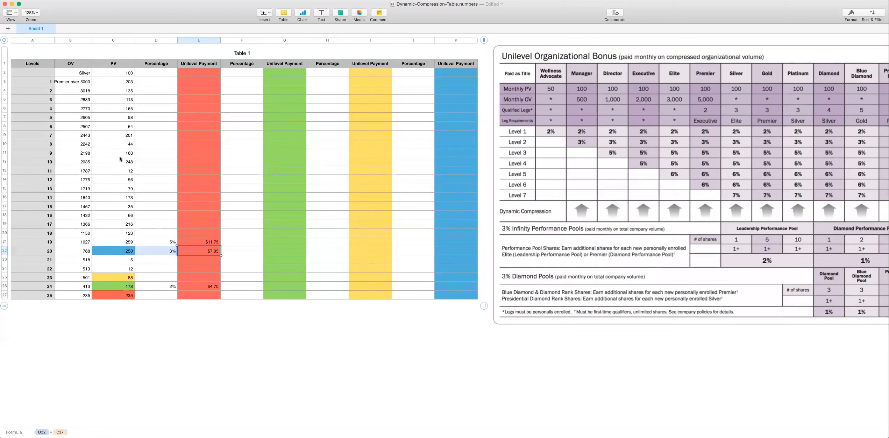
# Step: Enter 5% as level 10's first percentage and calculate its red Unilevel Payment as that percentage times level 25's PV
pyautogui.click(158, 161)
pyautogui.write('5')
pyautogui.click(197, 162)
pyautogui.write('=')
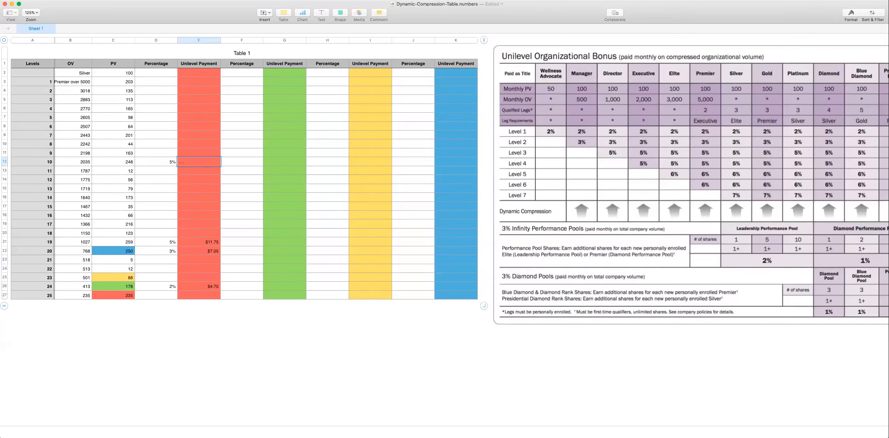
pyautogui.click(140, 160)
pyautogui.click(112, 292)
pyautogui.press('Return')
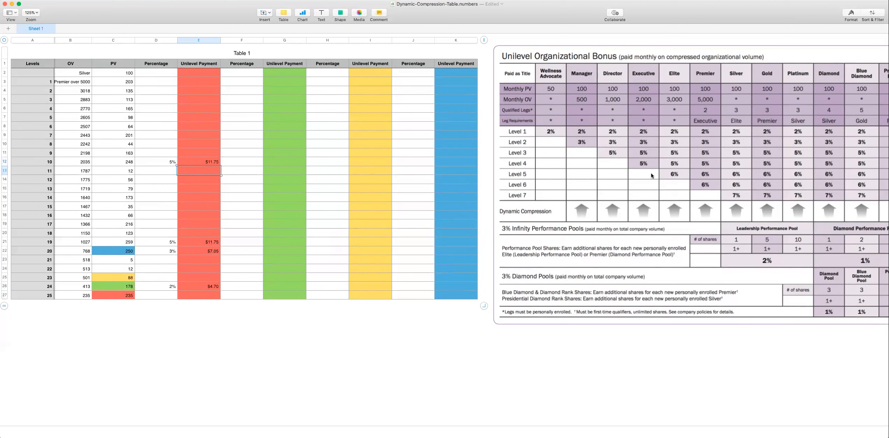
# Step: Enter 5% as level 2's first percentage and calculate its red Unilevel Payment as that percentage times level 25's PV
pyautogui.hscroll(1, 674, 175)
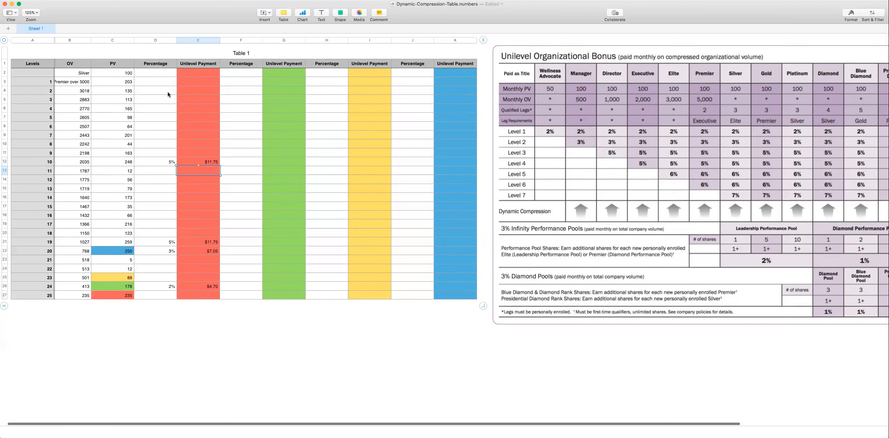
pyautogui.click(157, 88)
pyautogui.write('5%')
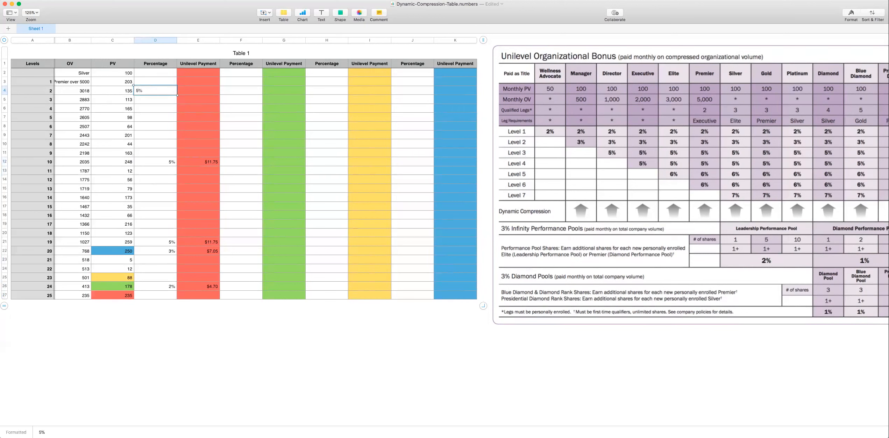
pyautogui.click(194, 91)
pyautogui.write('=')
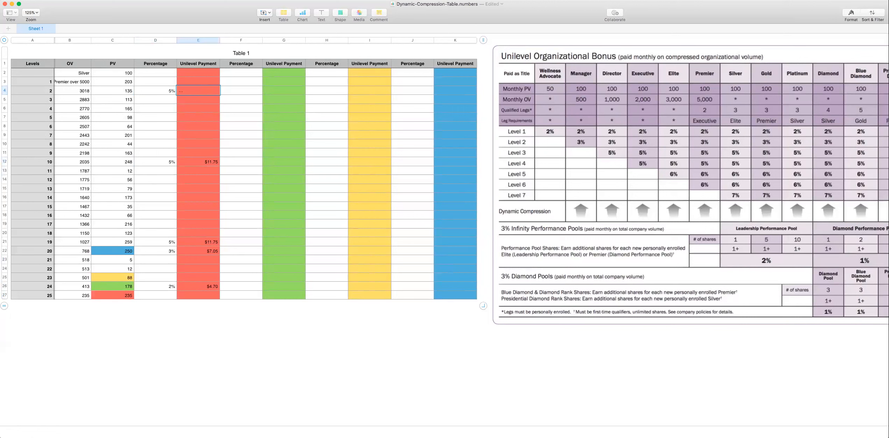
pyautogui.click(146, 91)
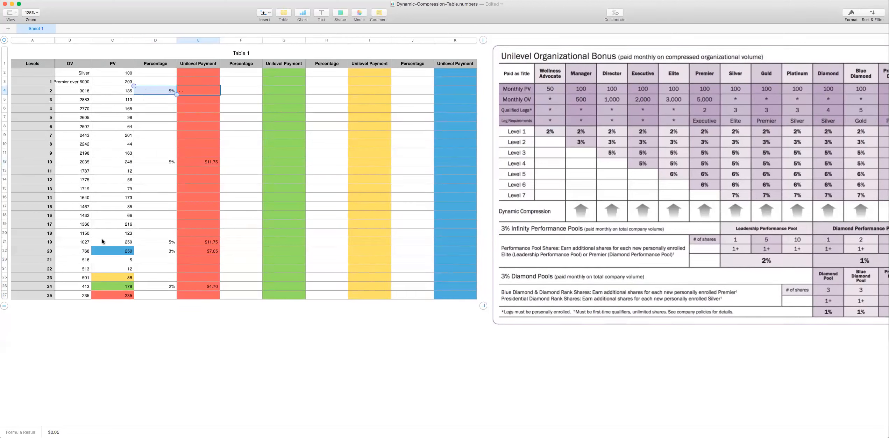
pyautogui.click(115, 296)
pyautogui.press('Return')
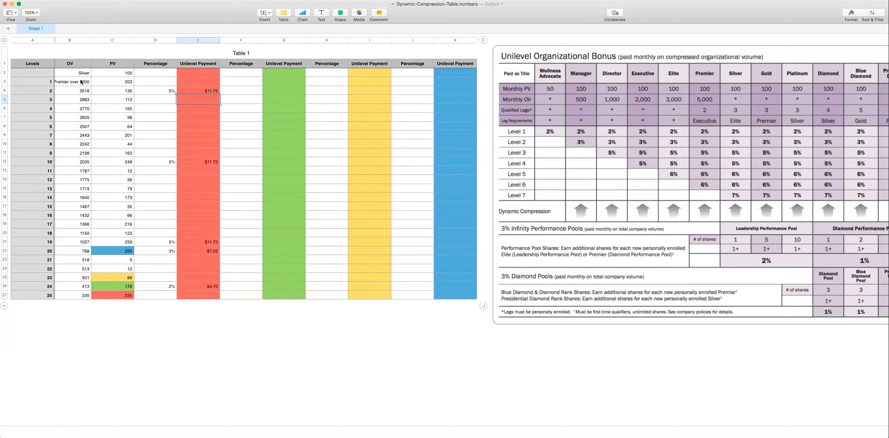
# Step: Enter 6% as level 1's first percentage and calculate its red Unilevel Payment as that percentage times level 25's PV
pyautogui.click(207, 84)
pyautogui.click(166, 82)
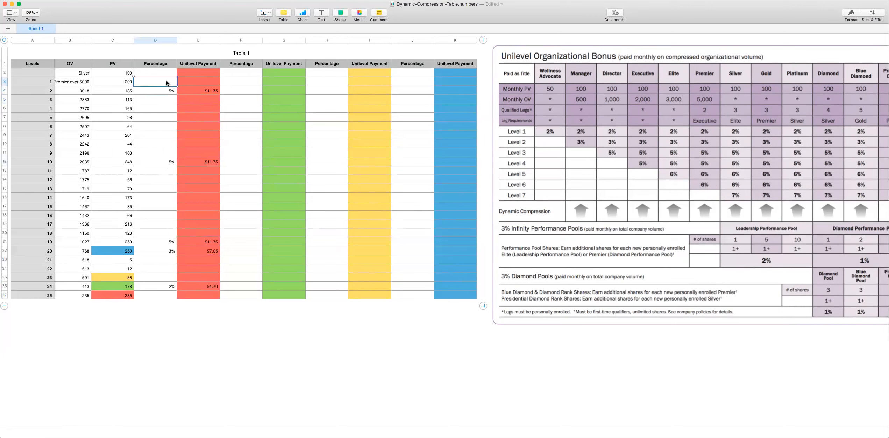
pyautogui.write('6%')
pyautogui.rightClick(197, 81)
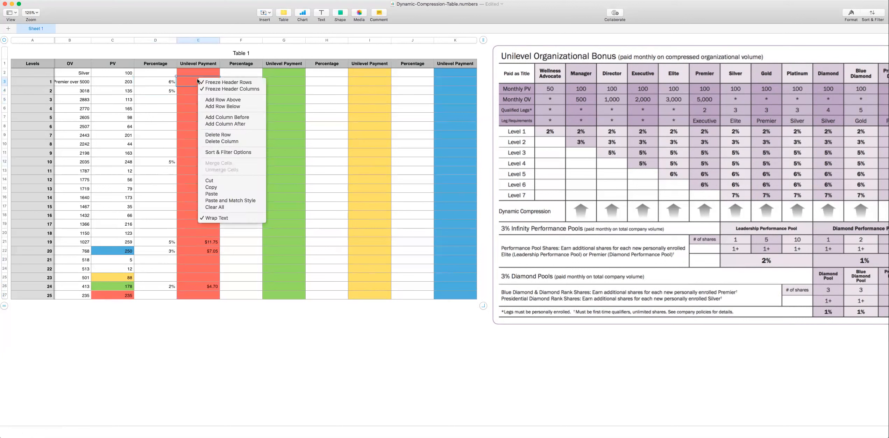
pyautogui.click(195, 82)
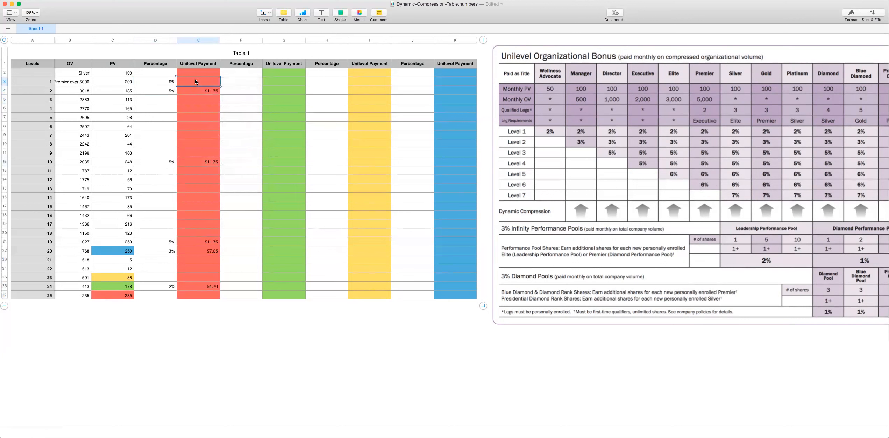
pyautogui.doubleClick(195, 80)
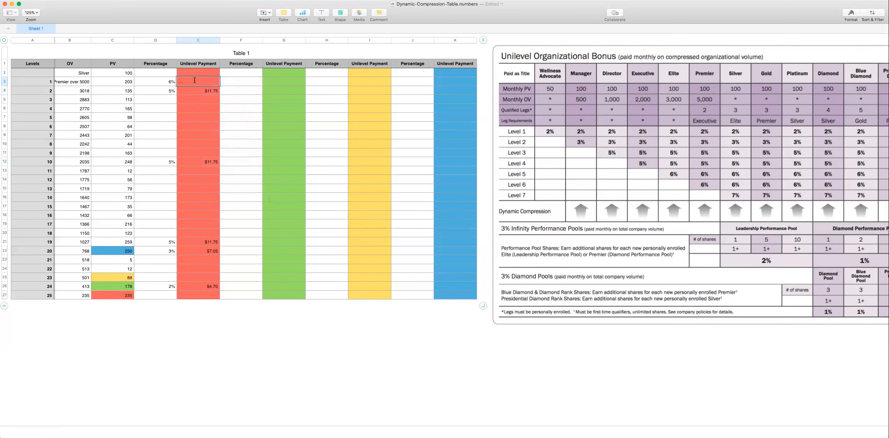
pyautogui.click(147, 81)
pyautogui.click(108, 295)
pyautogui.press('Return')
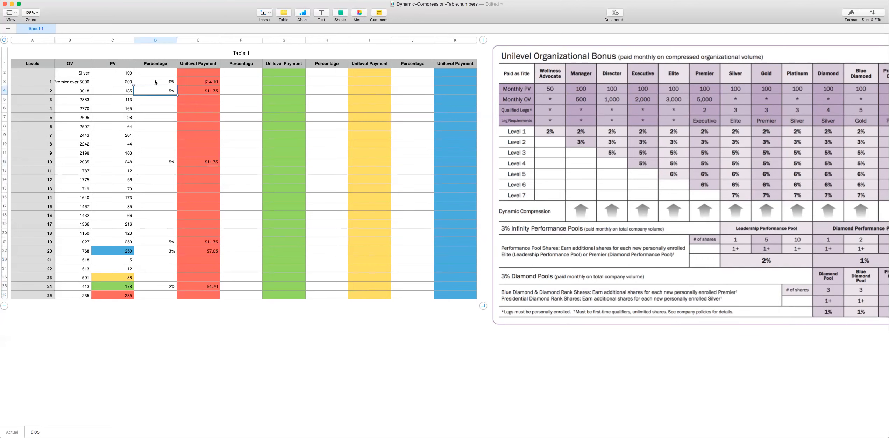
# Step: Enter 7% as the Silver row's first percentage and calculate its red Unilevel Payment as that percentage times level 25's PV
pyautogui.click(163, 71)
pyautogui.write('7')
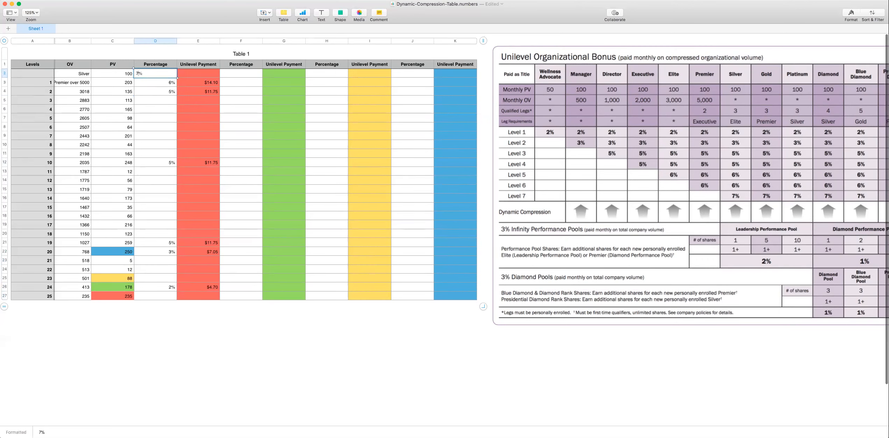
pyautogui.click(202, 72)
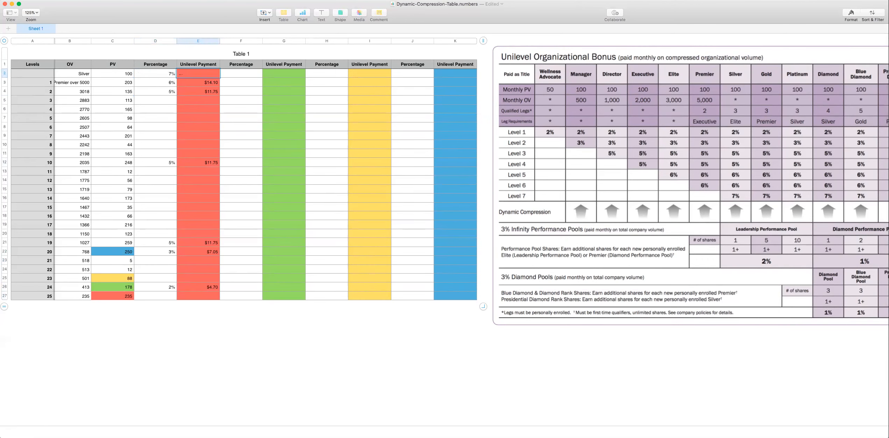
pyautogui.click(145, 74)
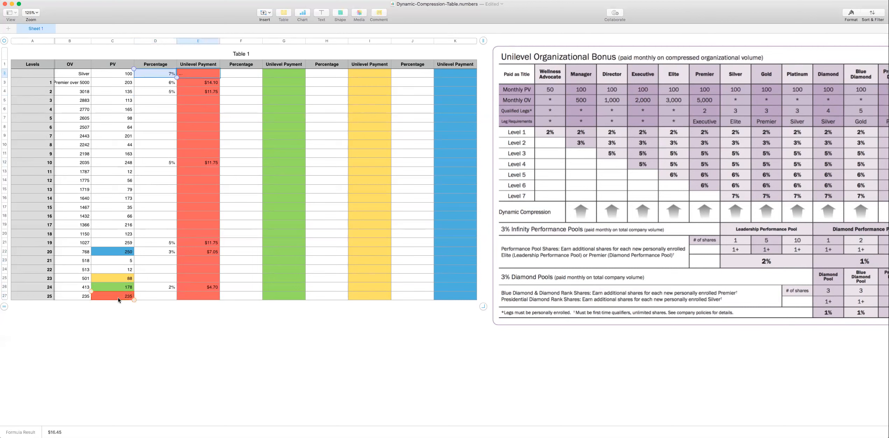
pyautogui.press('Return')
pyautogui.click(181, 343)
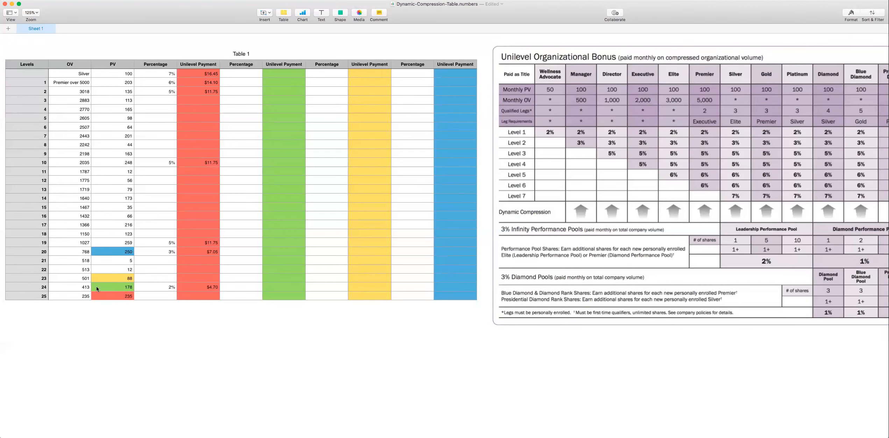
# Step: Enter 2% as level 23's second percentage and calculate its green Unilevel Payment as that percentage times level 24's PV
pyautogui.click(273, 289)
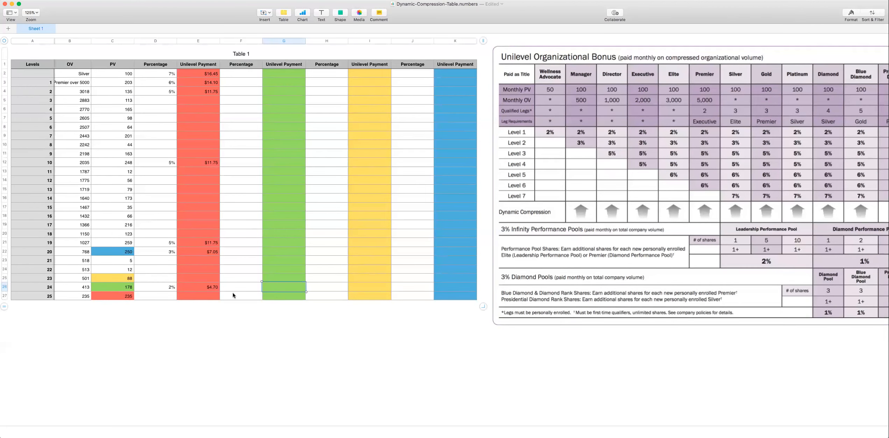
pyautogui.click(240, 277)
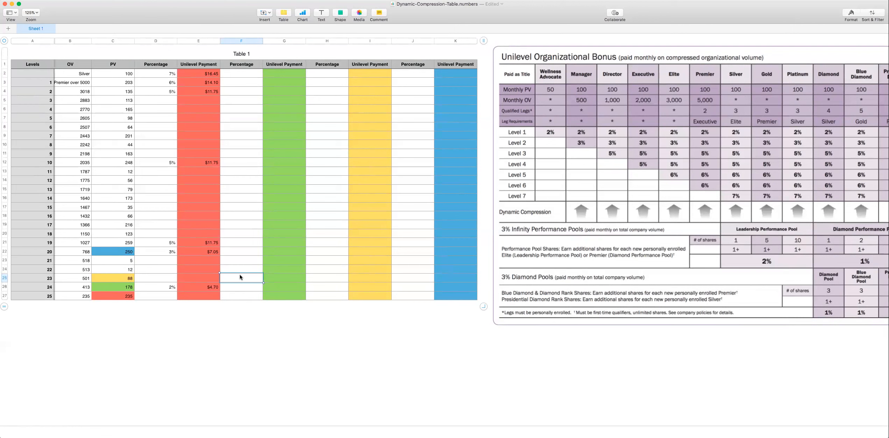
pyautogui.write('2%')
pyautogui.click(297, 277)
pyautogui.write('=')
pyautogui.click(239, 278)
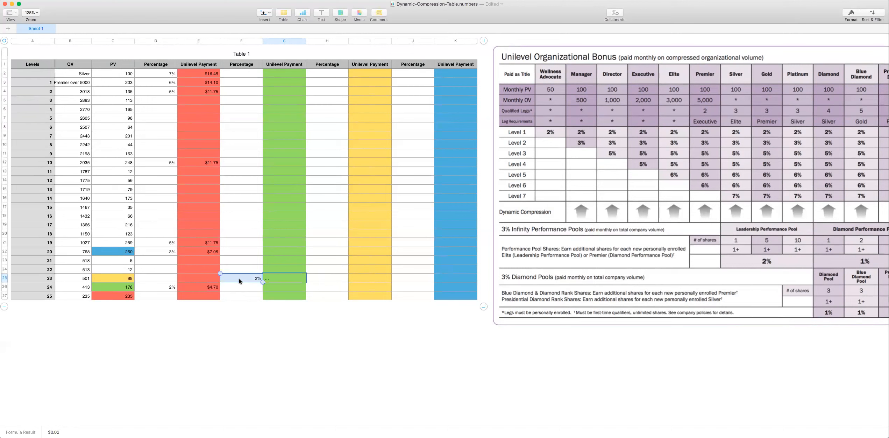
pyautogui.click(123, 288)
pyautogui.press('Return')
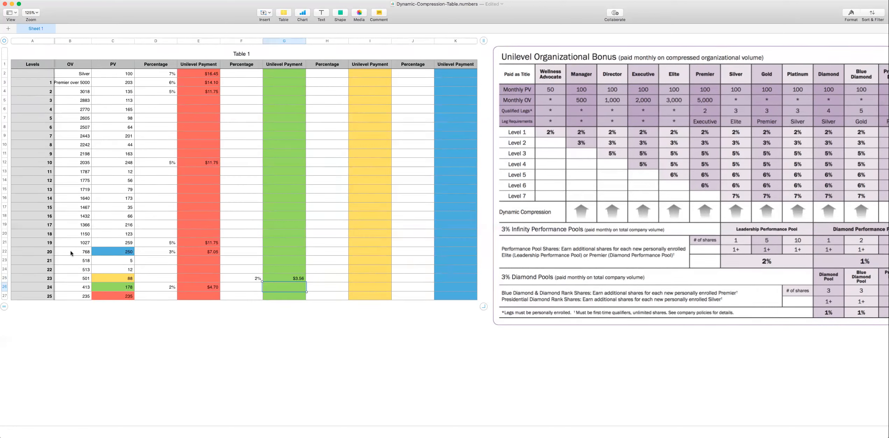
# Step: Enter 3% as level 20's second percentage and calculate its green Unilevel Payment as that percentage times level 24's PV
pyautogui.click(242, 252)
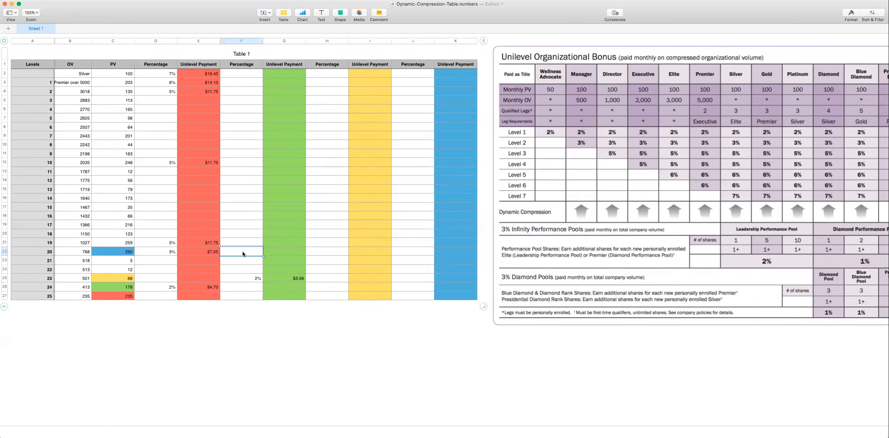
pyautogui.write('3%')
pyautogui.click(280, 252)
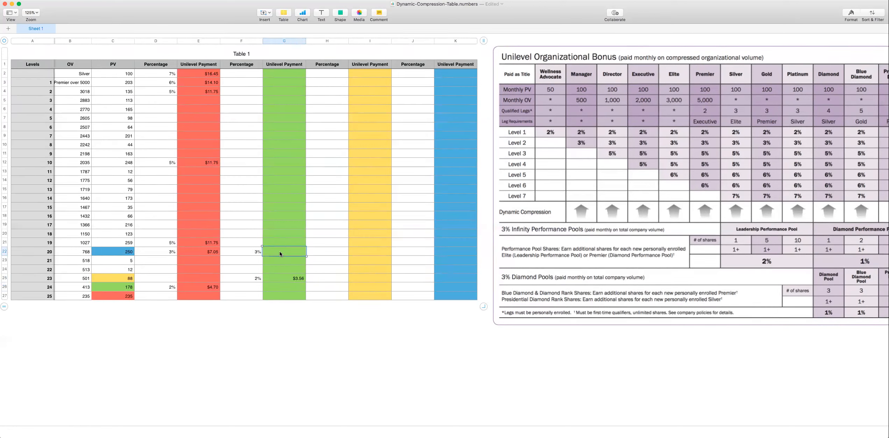
pyautogui.write('=')
pyautogui.click(231, 251)
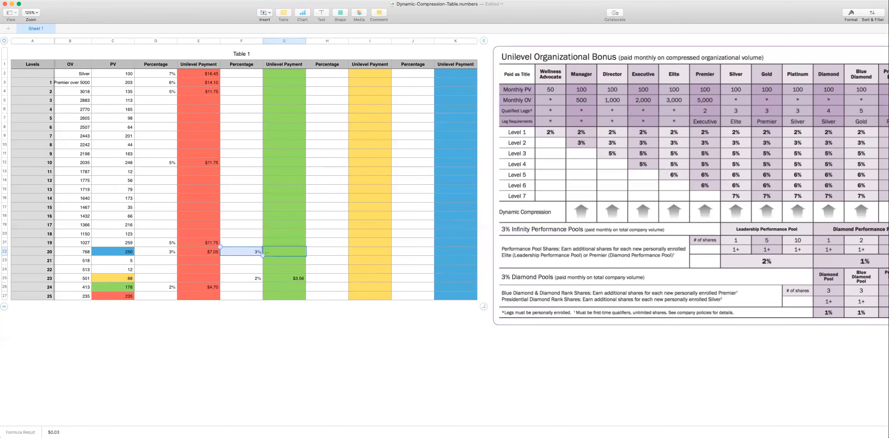
pyautogui.press('Return')
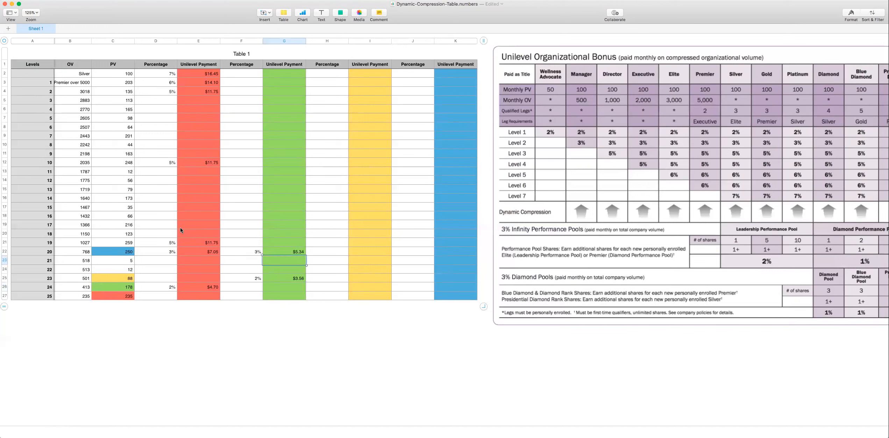
# Step: Enter 5% as level 19's second percentage and calculate its green Unilevel Payment as that percentage times level 24's PV
pyautogui.click(246, 240)
pyautogui.write('5%')
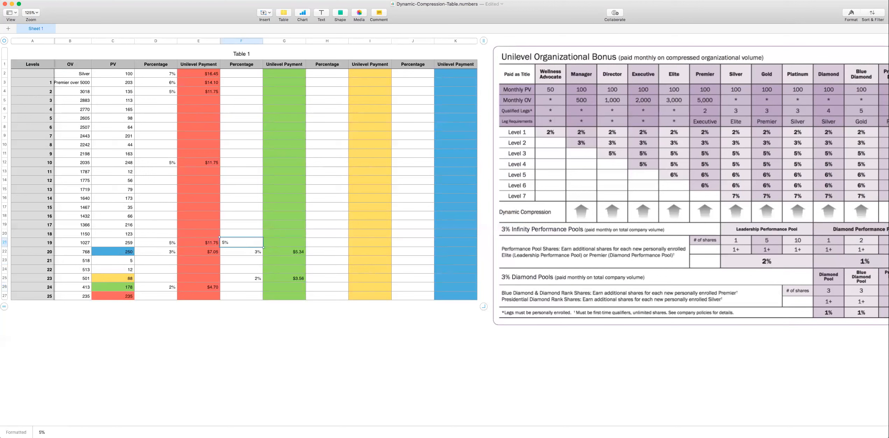
pyautogui.click(296, 243)
pyautogui.write('=')
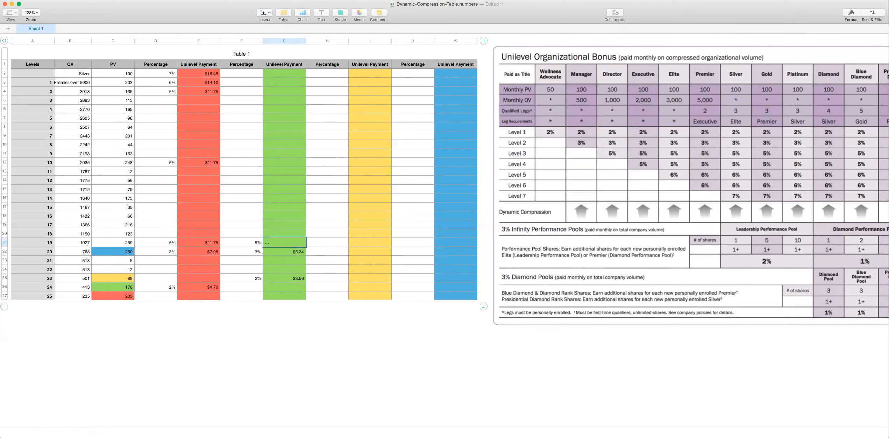
pyautogui.click(228, 242)
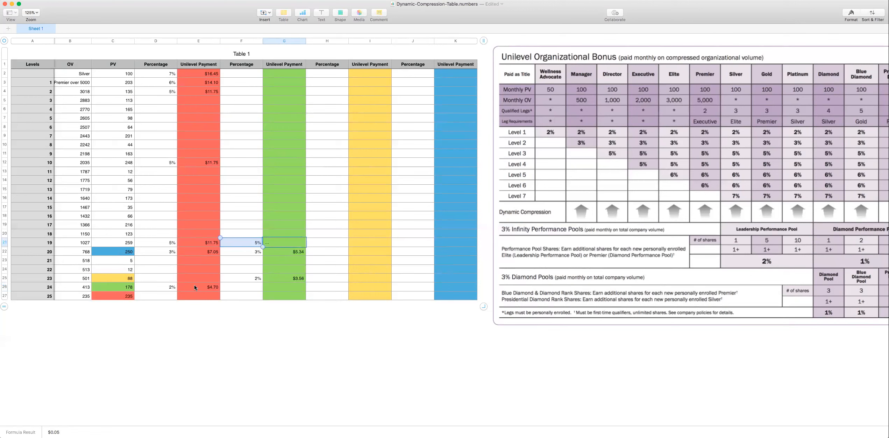
pyautogui.press('Return')
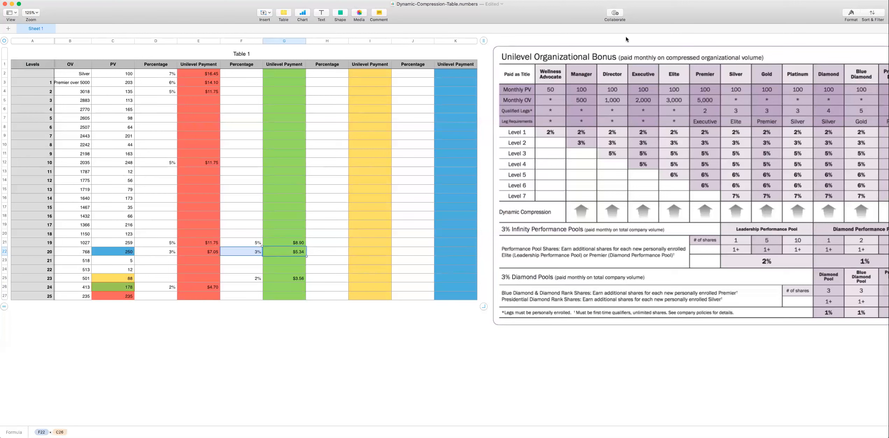
# Step: Enter 5% as level 10's second percentage and calculate its green Unilevel Payment as that percentage times level 24's PV
pyautogui.click(251, 159)
pyautogui.write('5%')
pyautogui.click(283, 163)
pyautogui.write('=')
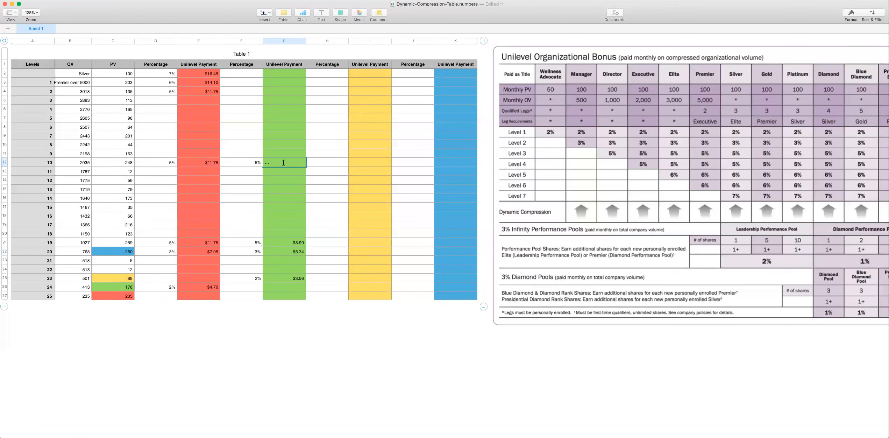
pyautogui.click(229, 163)
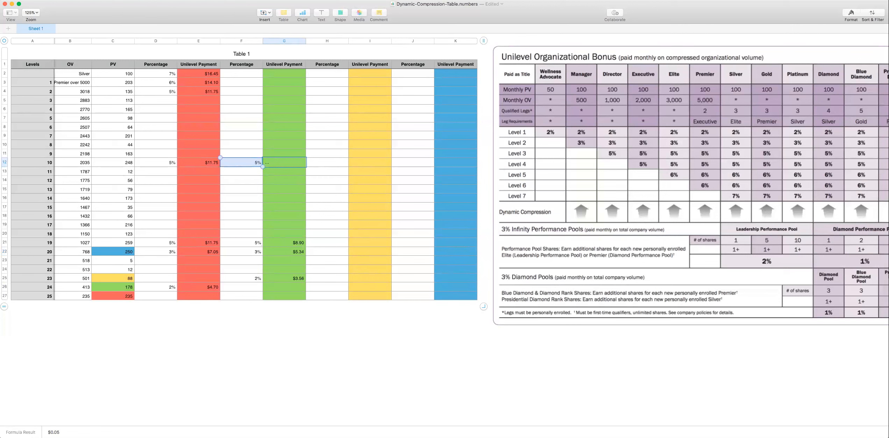
pyautogui.click(121, 287)
pyautogui.press('Return')
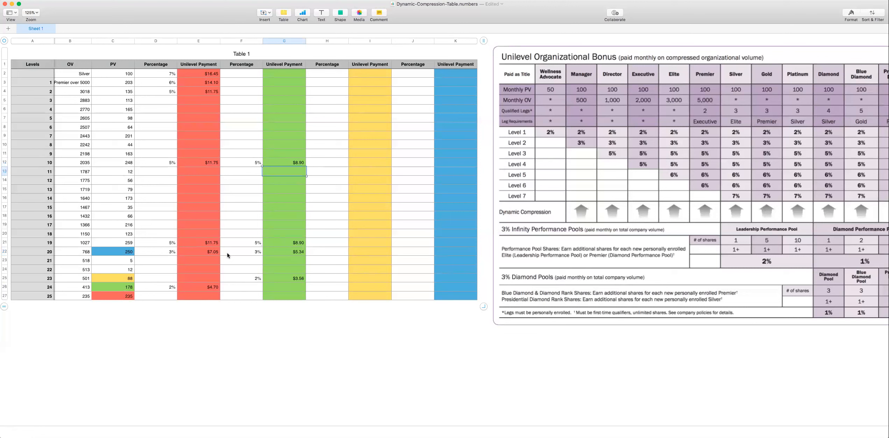
# Step: Fill in the second Percentage column with 5% for level 2, 6% for level 1 and 7% for the Silver row
pyautogui.click(244, 92)
pyautogui.write('5%')
pyautogui.click(246, 84)
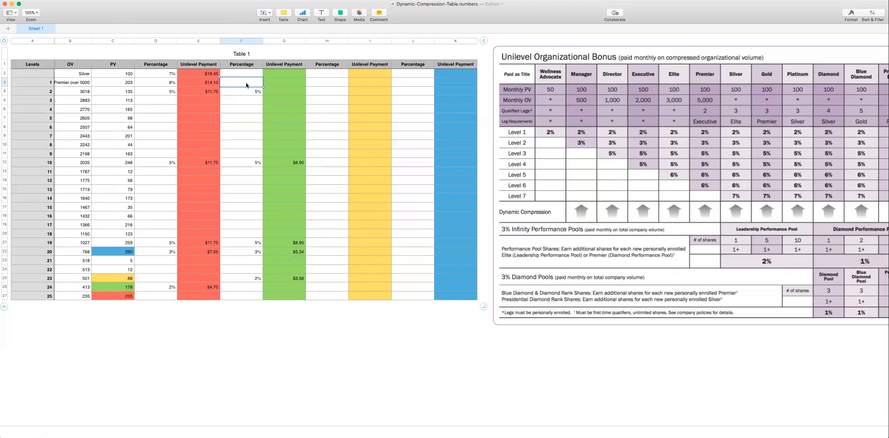
pyautogui.write('6%')
pyautogui.click(250, 75)
pyautogui.write('7%')
# Step: Calculate level 2's green Unilevel Payment as its second percentage times level 24's PV
pyautogui.click(296, 95)
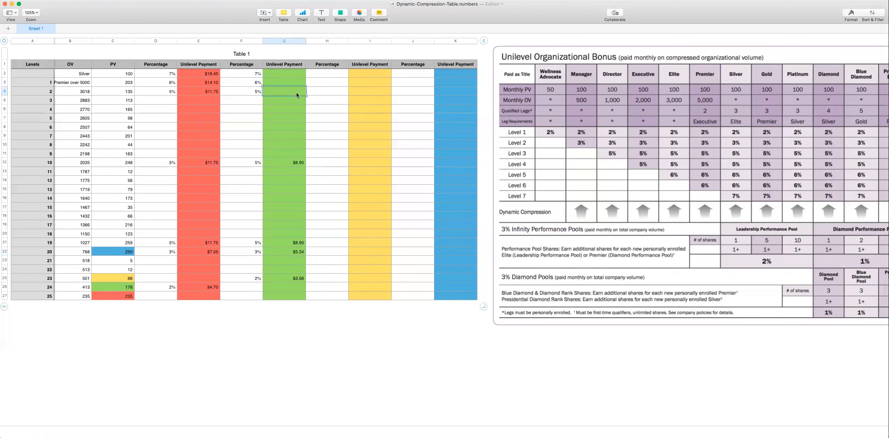
pyautogui.write('=')
pyautogui.click(243, 89)
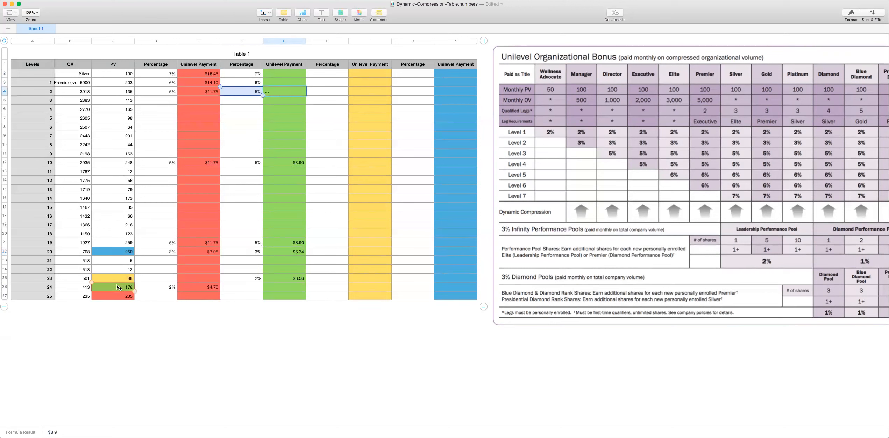
pyautogui.press('Return')
# Step: Calculate level 1's green Unilevel Payment as its second percentage times level 24's PV
pyautogui.click(285, 84)
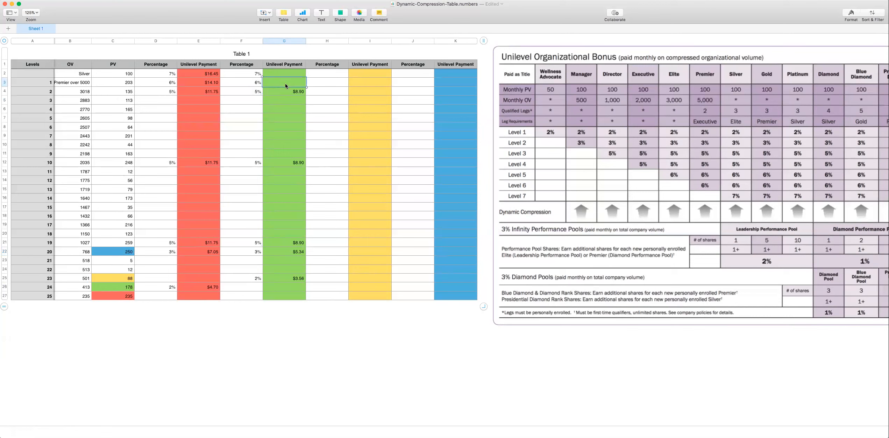
pyautogui.write('=')
pyautogui.click(239, 83)
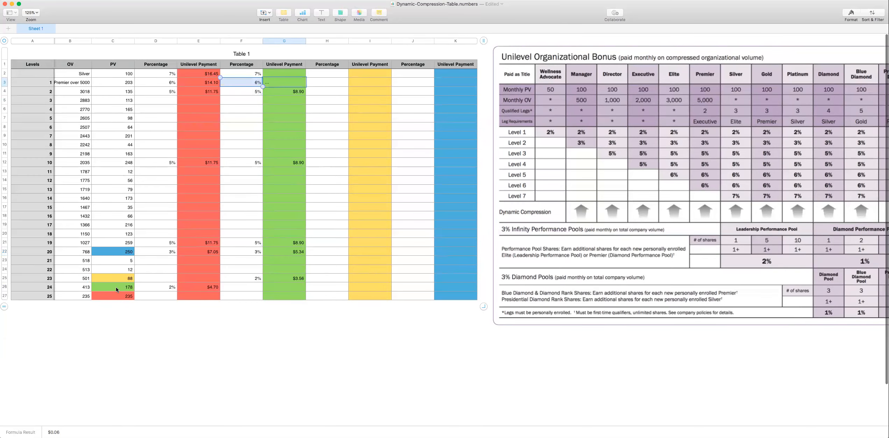
pyautogui.write('*')
pyautogui.click(117, 285)
pyautogui.press('Return')
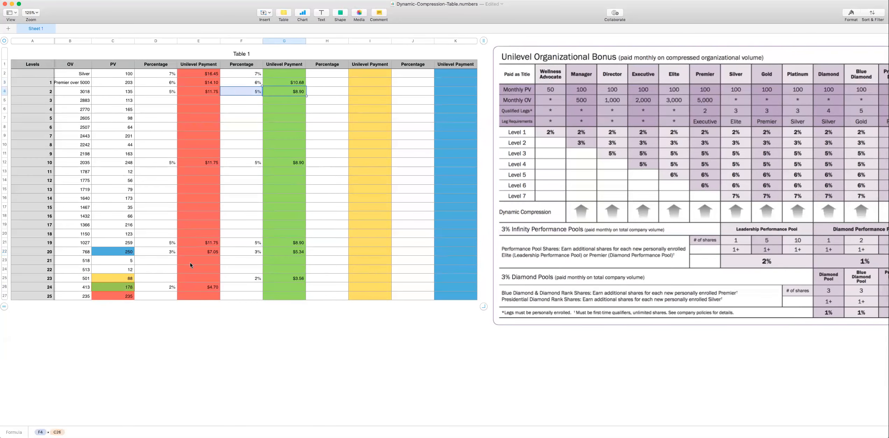
pyautogui.press('Return')
# Step: Calculate the Silver row's green Unilevel Payment as its second percentage times level 24's PV
pyautogui.click(294, 74)
pyautogui.write('=')
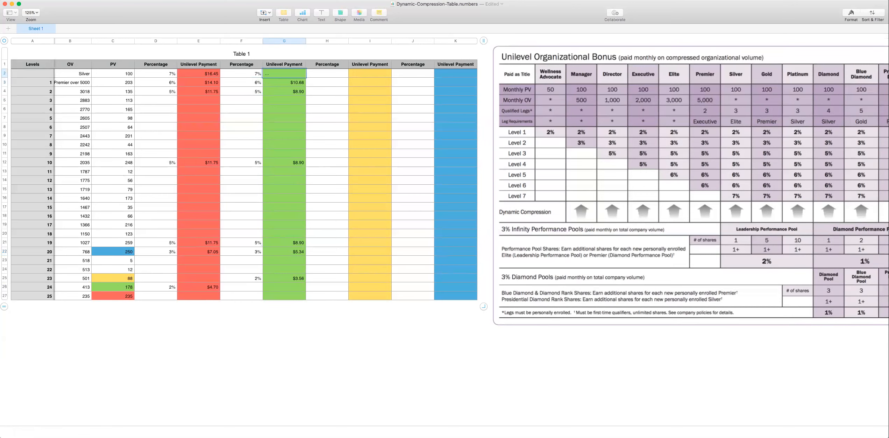
pyautogui.click(235, 74)
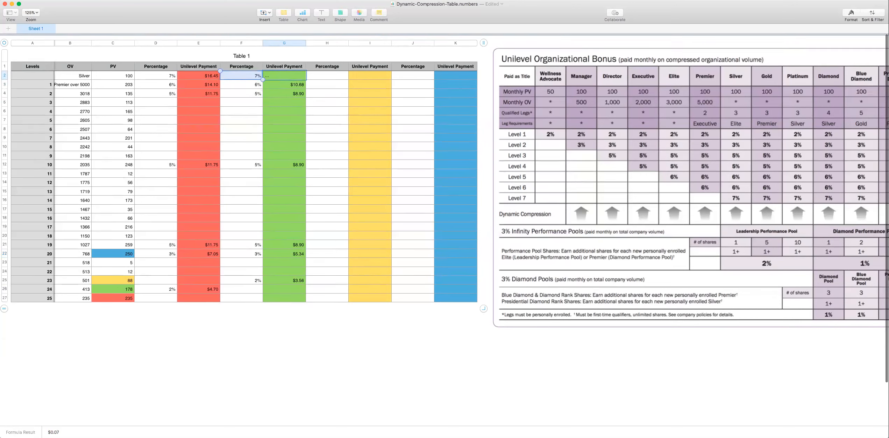
pyautogui.write('*')
pyautogui.click(115, 287)
pyautogui.press('Return')
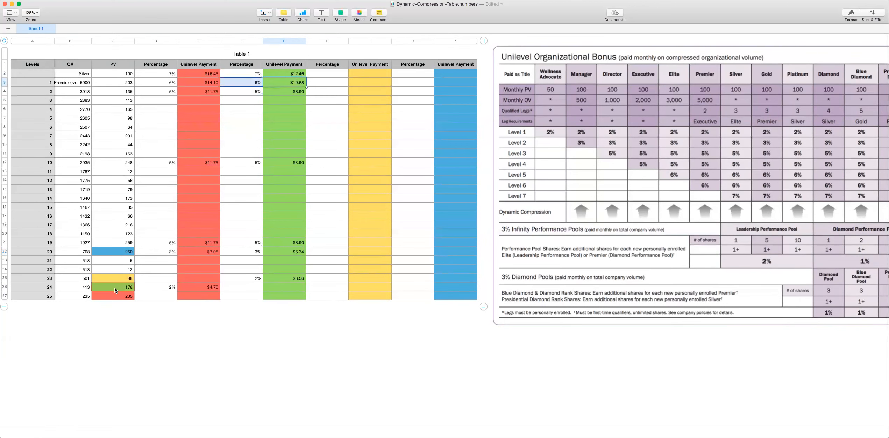
pyautogui.click(235, 353)
# Step: Enter 2% as level 20's third percentage and calculate its yellow Unilevel Payment as that percentage times level 23's PV
pyautogui.hscroll(1, 283, 289)
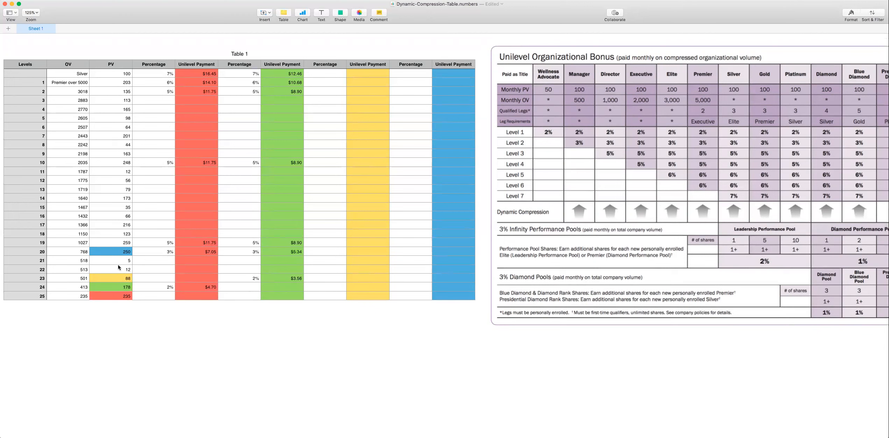
pyautogui.click(338, 252)
pyautogui.write('2%')
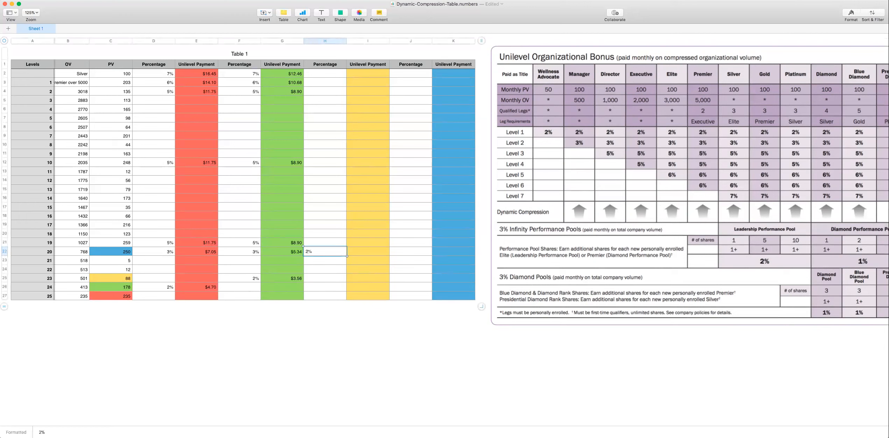
pyautogui.click(378, 254)
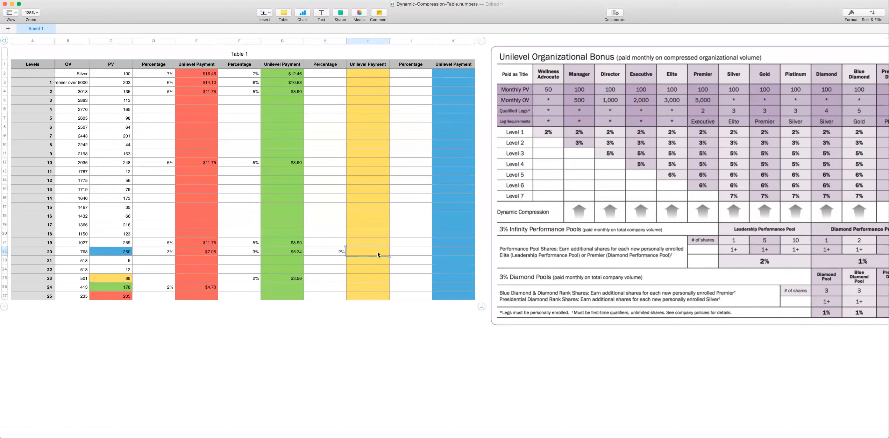
pyautogui.write('=')
pyautogui.click(312, 251)
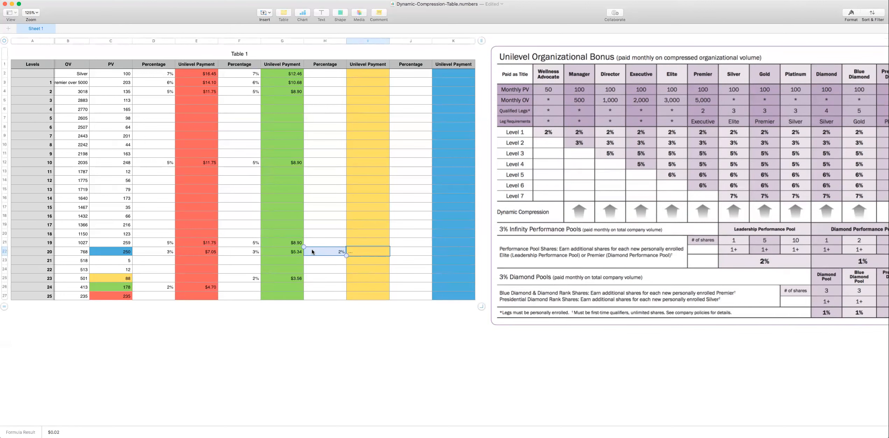
pyautogui.click(107, 277)
pyautogui.press('Return')
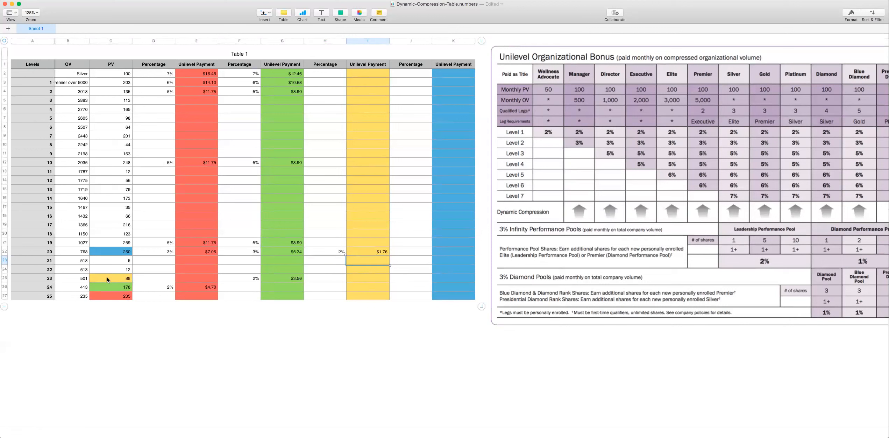
# Step: Calculate level 19's yellow Unilevel Payment as level 23's PV times its third percentage, and enter 3% as that percentage
pyautogui.click(358, 242)
pyautogui.write('=')
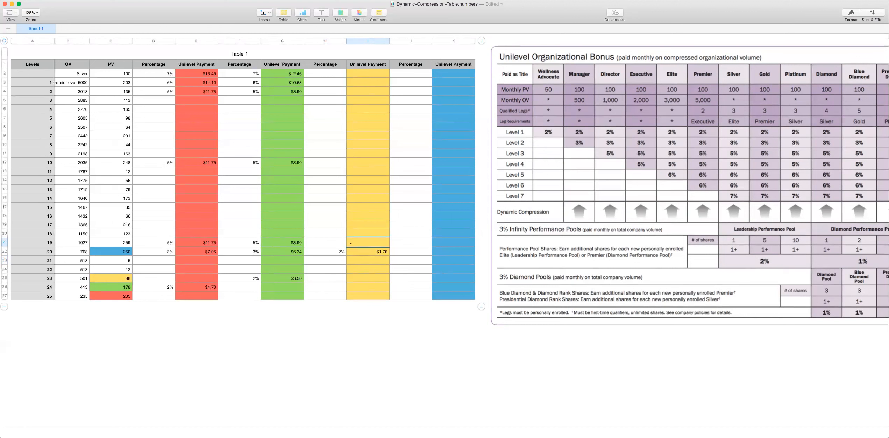
pyautogui.click(105, 279)
pyautogui.press('Return')
pyautogui.click(323, 241)
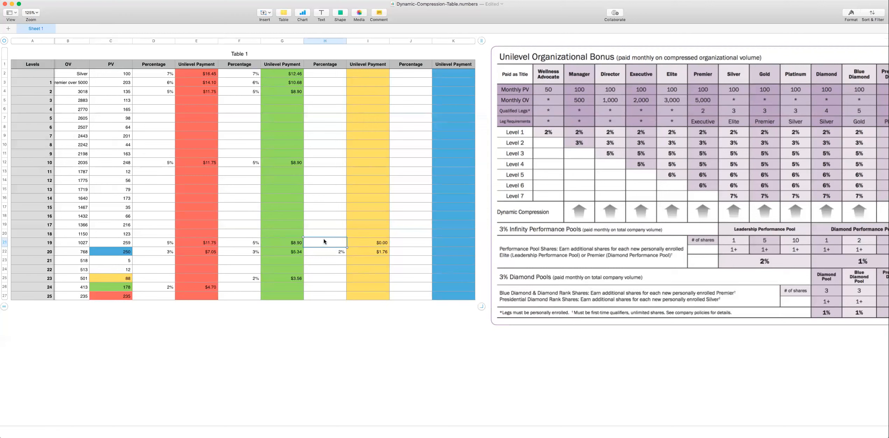
pyautogui.write('3%')
pyautogui.press('Return')
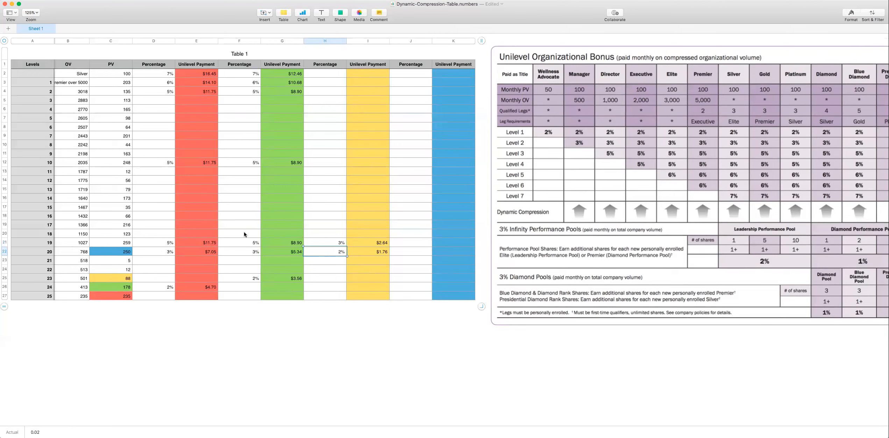
# Step: Enter 5% as level 18's third percentage and calculate its yellow Unilevel Payment as that percentage times level 23's PV
pyautogui.click(325, 234)
pyautogui.write('5%')
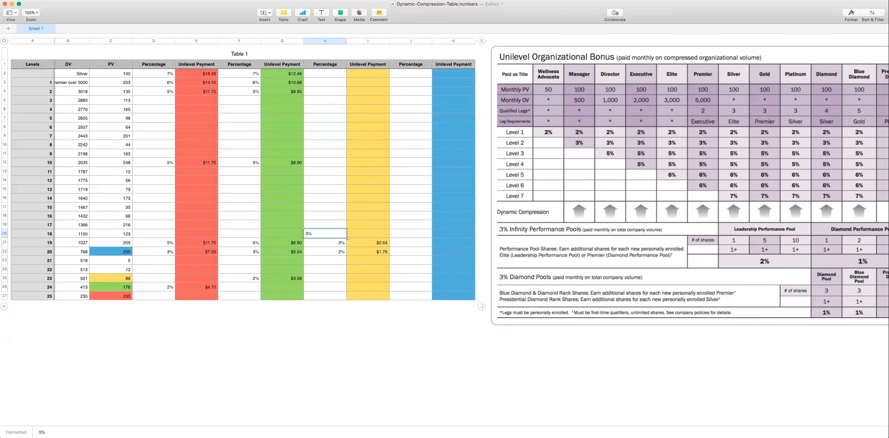
pyautogui.click(379, 235)
pyautogui.write('=')
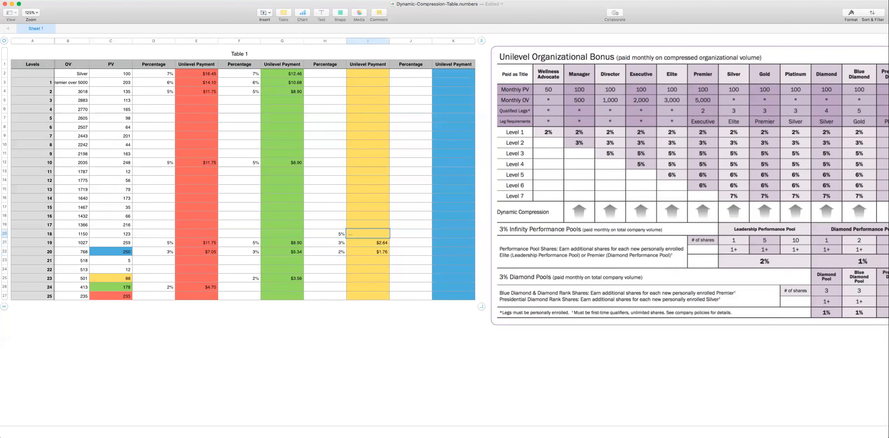
pyautogui.click(320, 235)
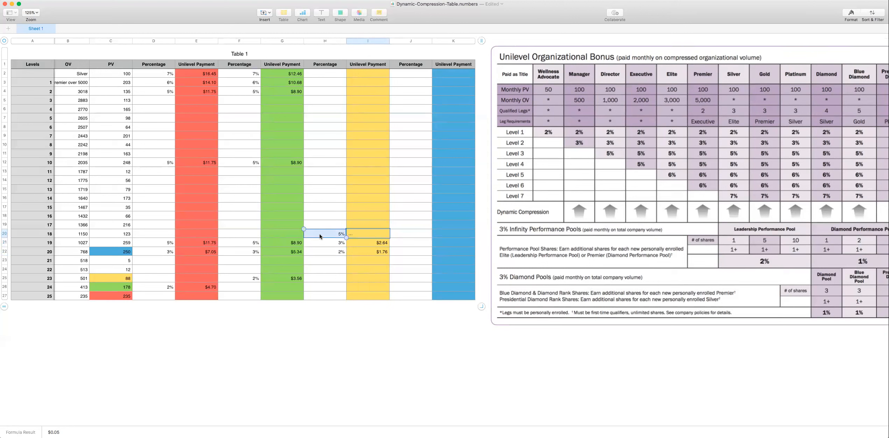
pyautogui.write('*')
pyautogui.click(109, 275)
pyautogui.press('Return')
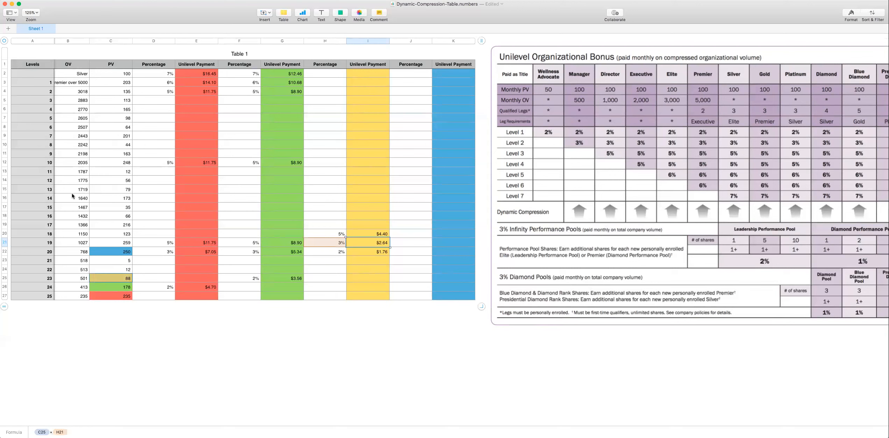
# Step: Enter 5% as level 10's third percentage and calculate its yellow Unilevel Payment as that percentage times level 23's PV
pyautogui.click(336, 163)
pyautogui.write('5%')
pyautogui.click(371, 162)
pyautogui.write('=')
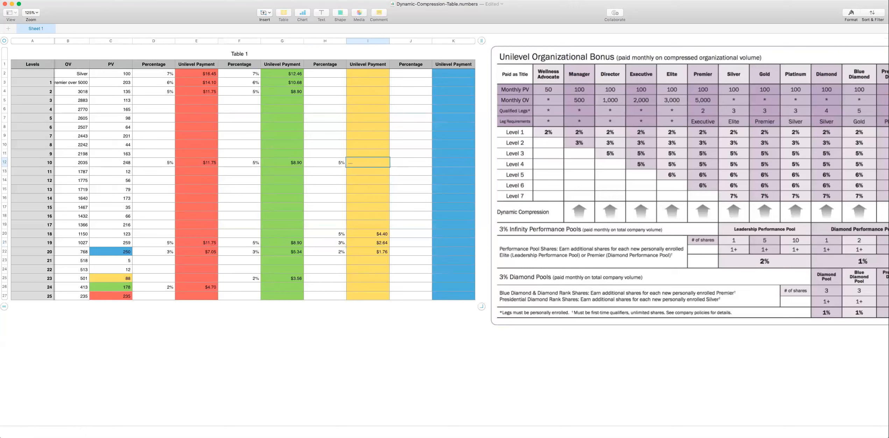
pyautogui.click(309, 162)
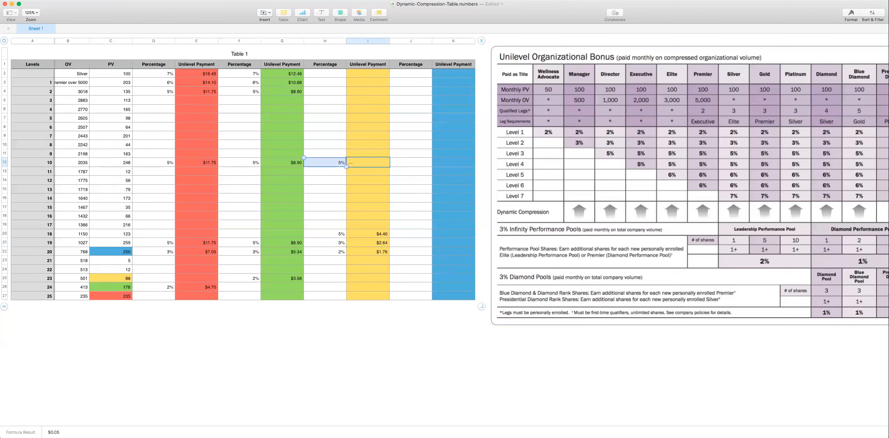
pyautogui.write('*')
pyautogui.click(120, 276)
pyautogui.press('Return')
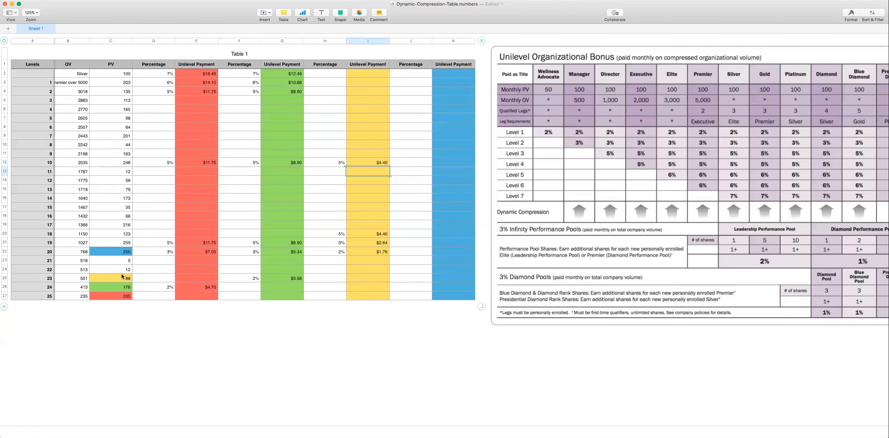
# Step: Enter the third percentages as 5% for level 2, 6% for level 1 and 7% for the Silver row
pyautogui.click(327, 91)
pyautogui.write('5%')
pyautogui.click(335, 83)
pyautogui.write('6%')
pyautogui.click(332, 73)
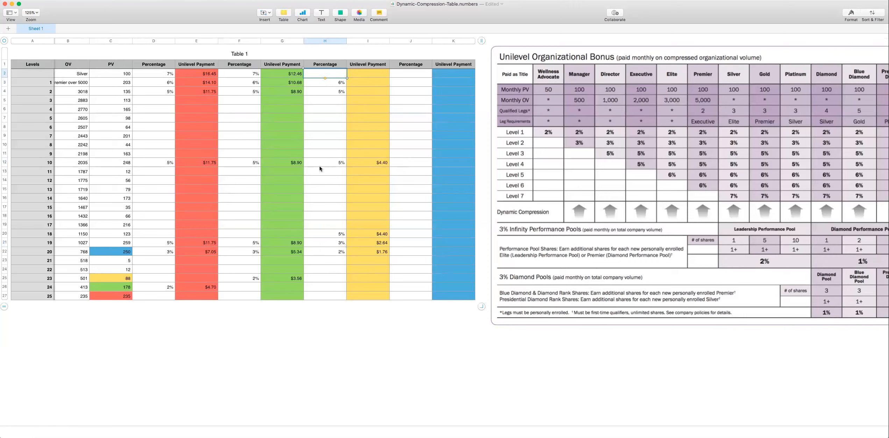
pyautogui.write('7%')
# Step: Calculate level 2's yellow Unilevel Payment as its third percentage times level 23's PV
pyautogui.click(370, 90)
pyautogui.write('=')
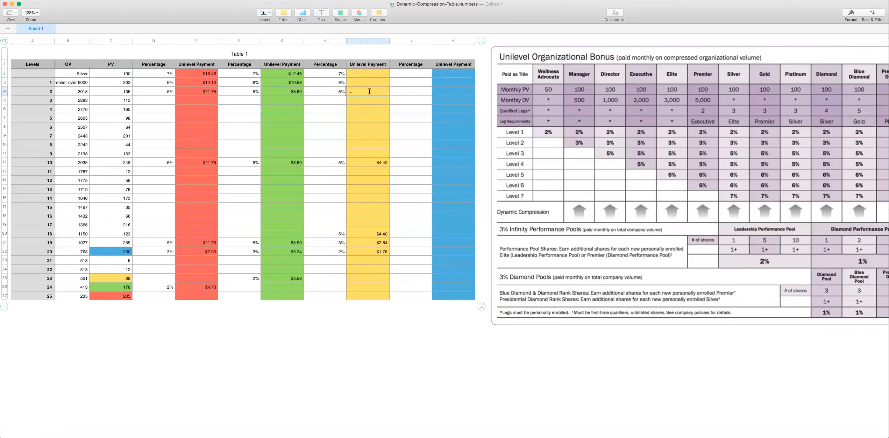
pyautogui.click(317, 91)
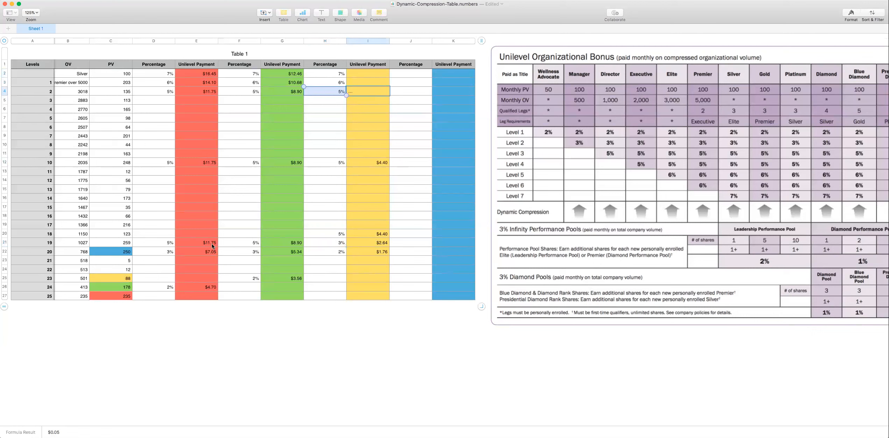
pyautogui.write('*')
pyautogui.click(127, 278)
pyautogui.press('Return')
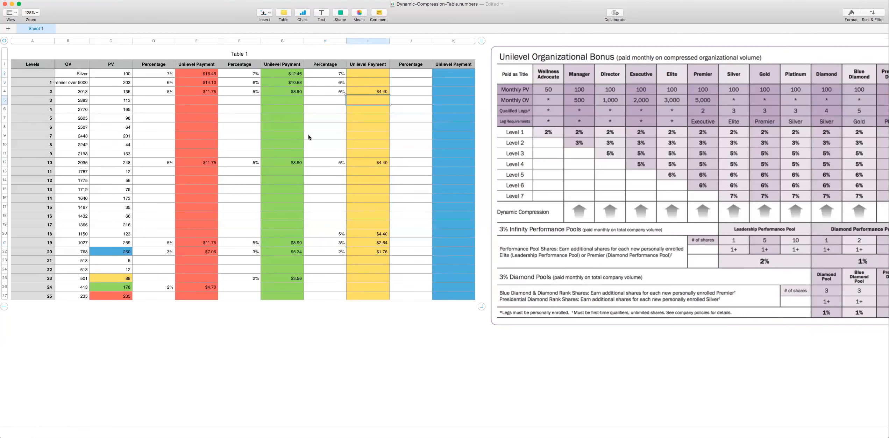
# Step: Calculate level 1's yellow Unilevel Payment as its third percentage times level 23's PV
pyautogui.click(366, 84)
pyautogui.write('=')
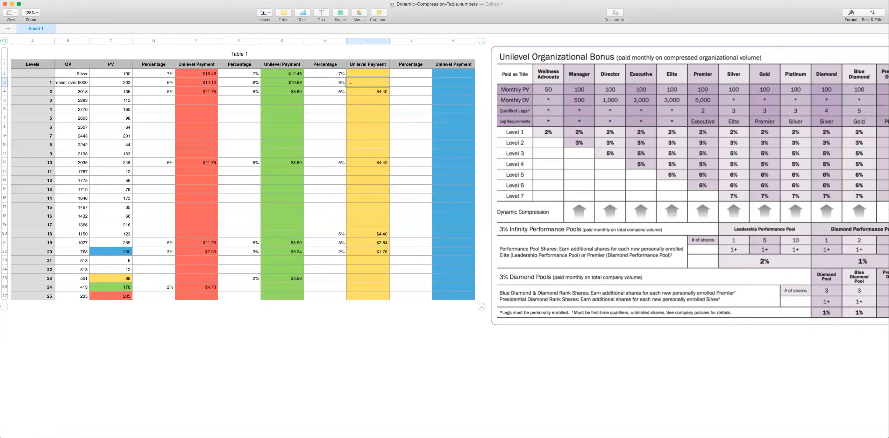
pyautogui.click(316, 80)
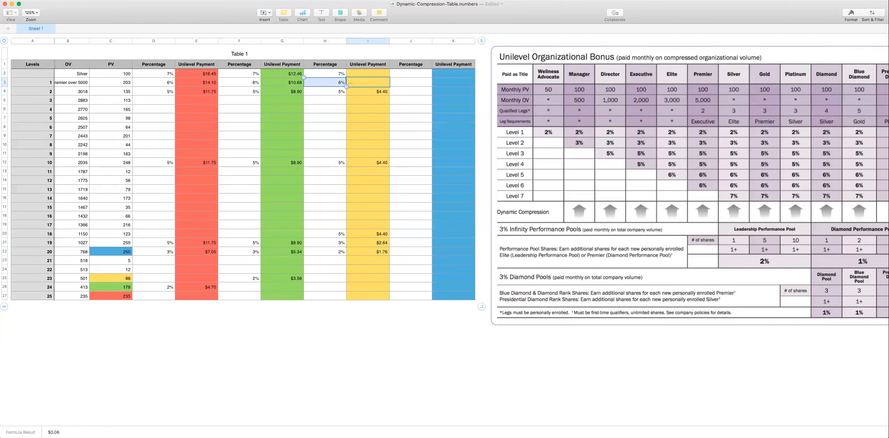
pyautogui.press('Return')
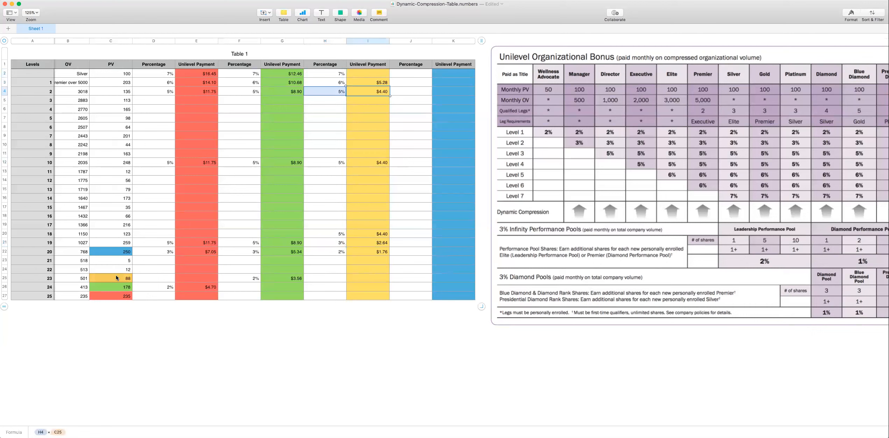
# Step: Calculate the Silver row's yellow Unilevel Payment as its third percentage times level 23's PV
pyautogui.click(362, 73)
pyautogui.write('=')
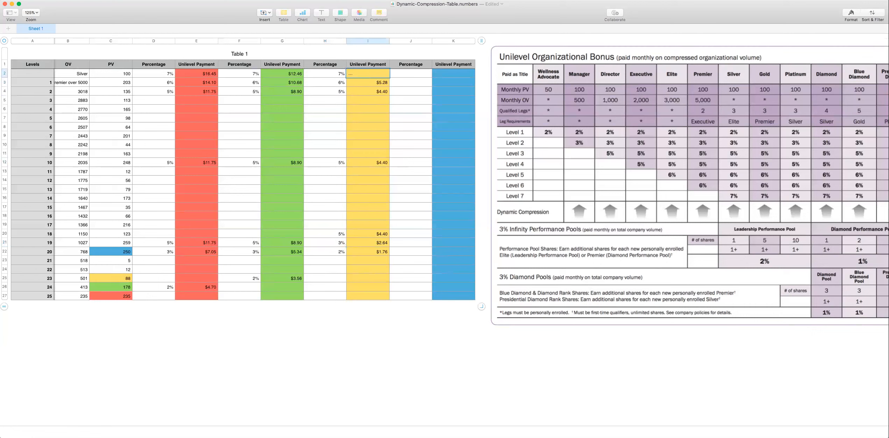
pyautogui.click(320, 73)
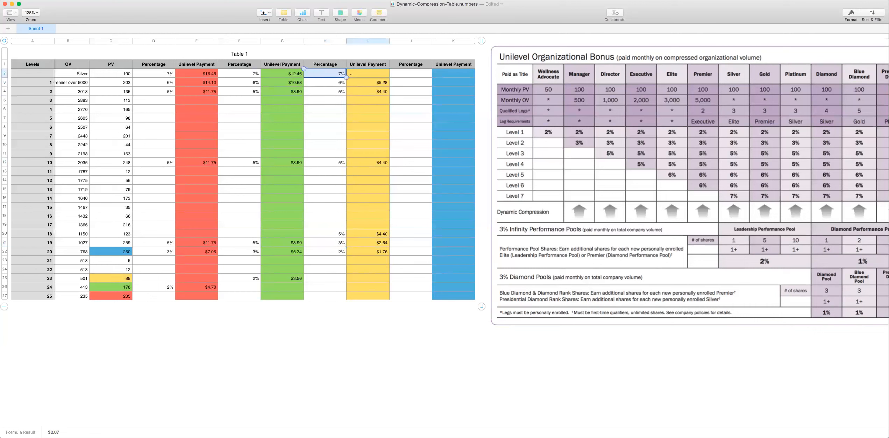
pyautogui.click(120, 278)
pyautogui.press('Return')
pyautogui.click(305, 364)
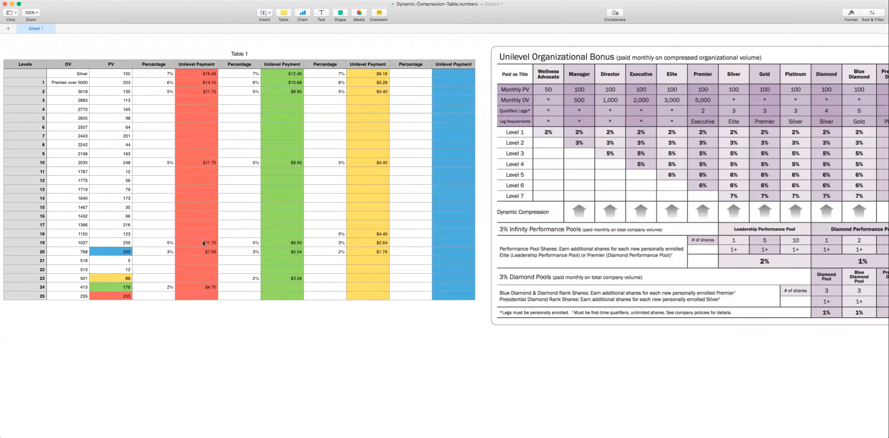
# Step: Enter 2% as level 19's fourth percentage and calculate its blue Unilevel Payment as that percentage times level 20's PV
pyautogui.click(417, 242)
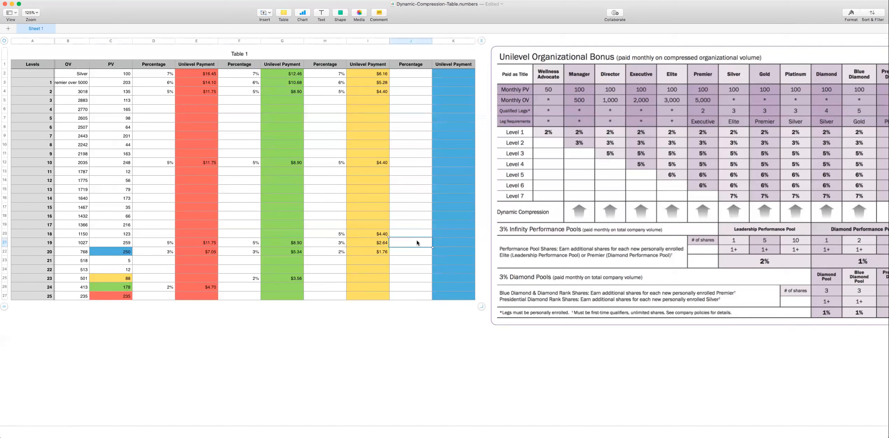
pyautogui.write('2%')
pyautogui.click(454, 241)
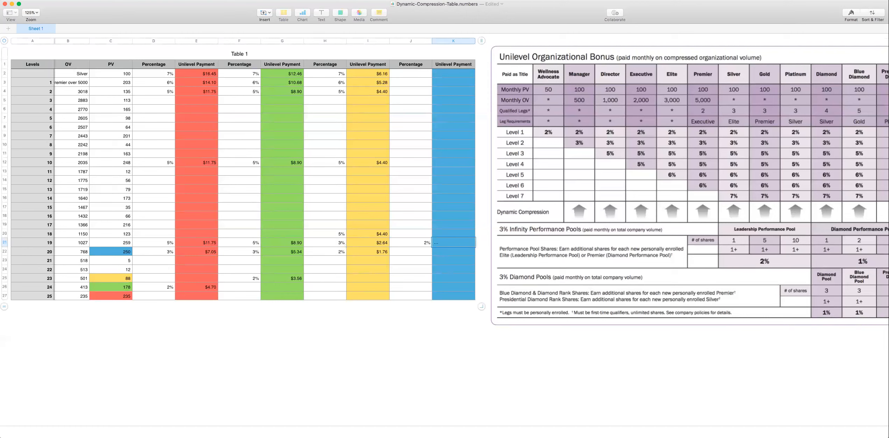
pyautogui.click(408, 243)
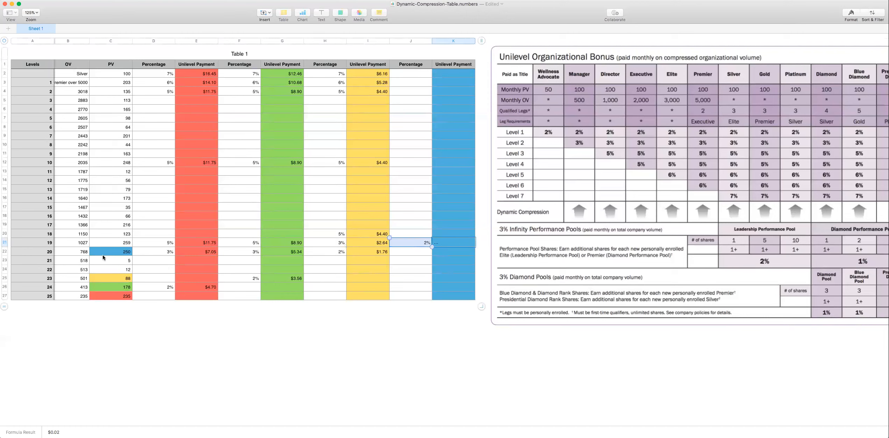
pyautogui.press('Return')
pyautogui.click(410, 233)
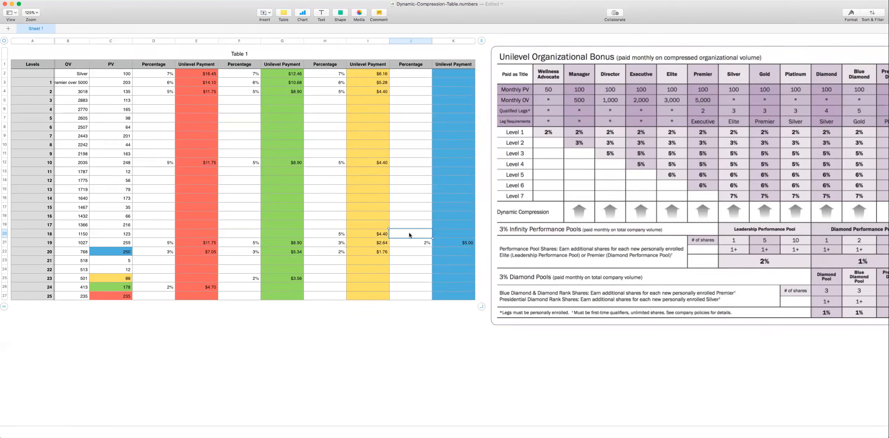
pyautogui.write('=')
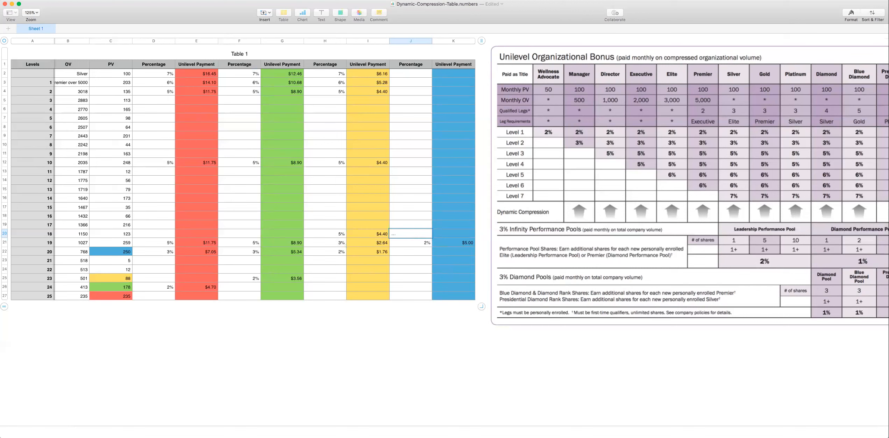
pyautogui.click(361, 234)
pyautogui.click(439, 349)
pyautogui.doubleClick(421, 234)
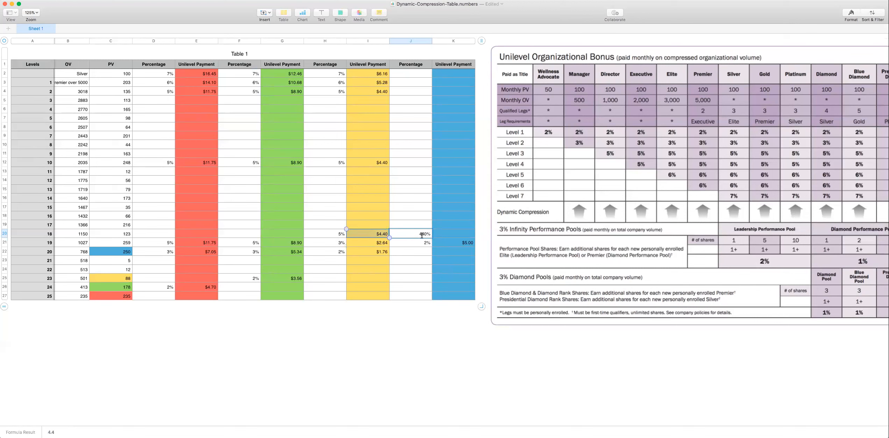
pyautogui.press('Return')
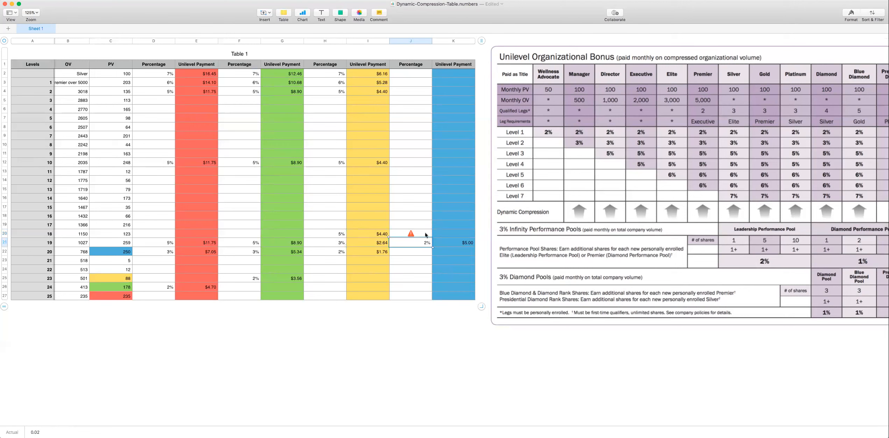
# Step: Enter 3% as level 18's fourth percentage and calculate its blue Unilevel Payment as that percentage times level 20's PV
pyautogui.click(419, 234)
pyautogui.click(420, 234)
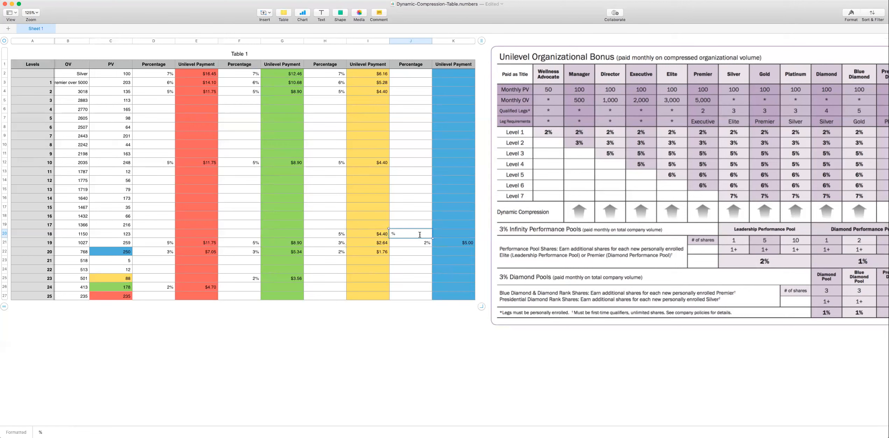
pyautogui.write('3')
pyautogui.press('Return')
pyautogui.click(467, 234)
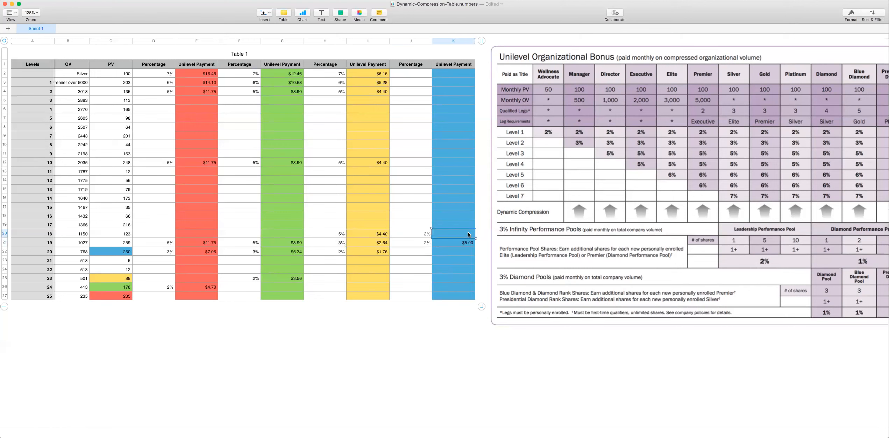
pyautogui.write('=')
pyautogui.click(402, 233)
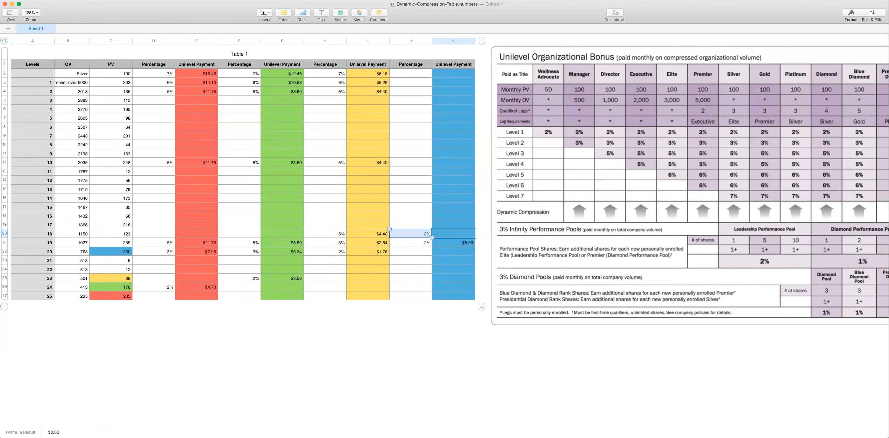
pyautogui.click(117, 252)
pyautogui.press('Return')
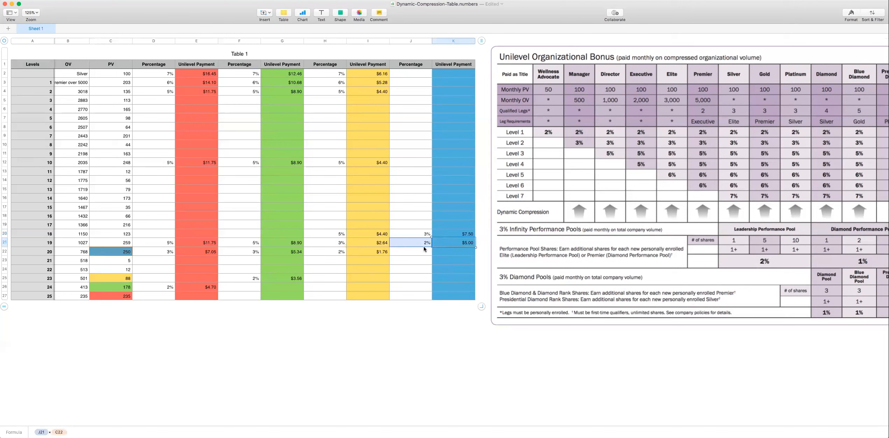
# Step: Enter 5% as level 17's fourth percentage and calculate its blue Unilevel Payment as that percentage times level 20's PV
pyautogui.click(421, 226)
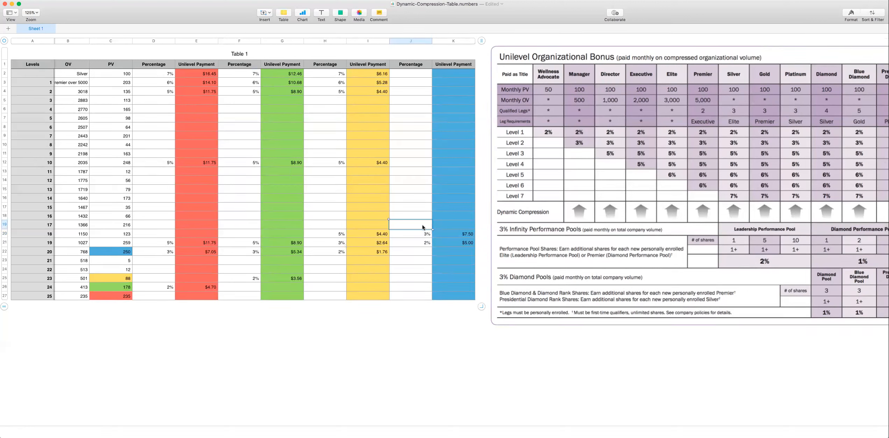
pyautogui.write('5')
pyautogui.click(452, 224)
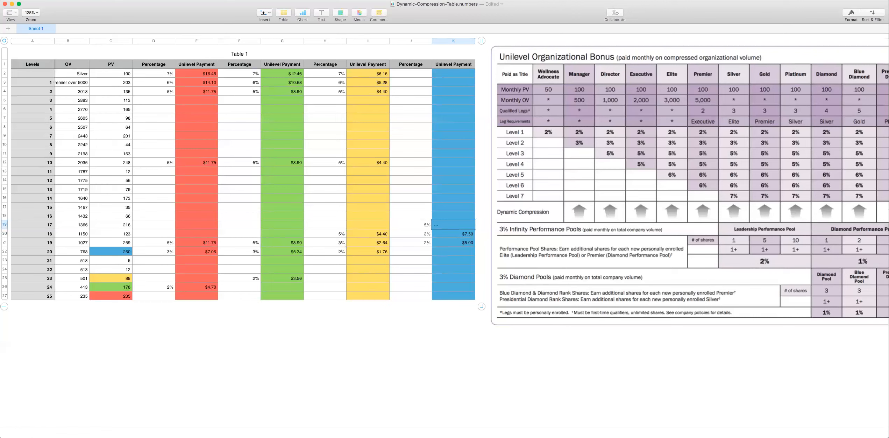
pyautogui.click(409, 224)
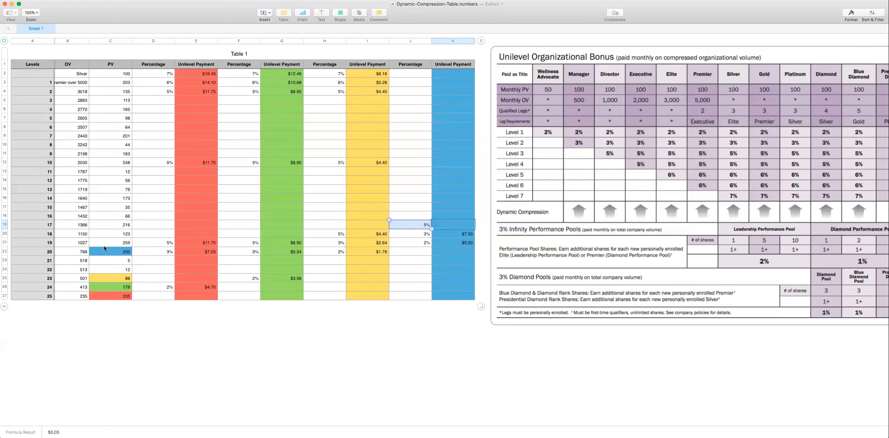
pyautogui.press('Return')
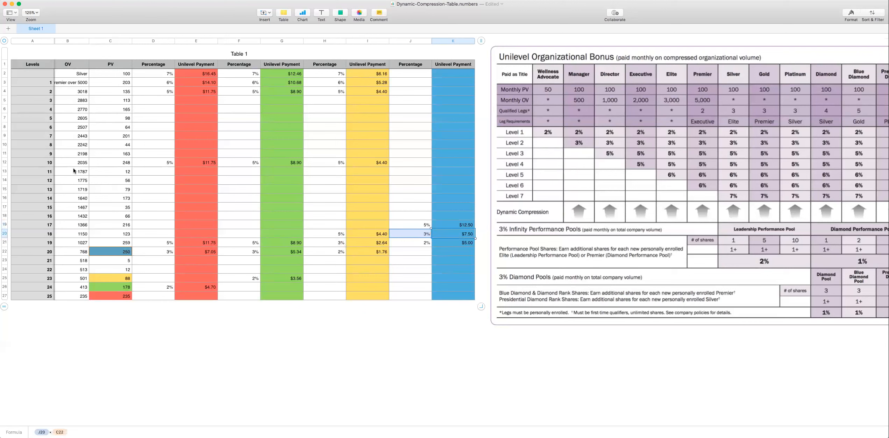
# Step: Enter 5% as level 10's fourth percentage and calculate its blue Unilevel Payment as that percentage times level 20's PV
pyautogui.click(411, 162)
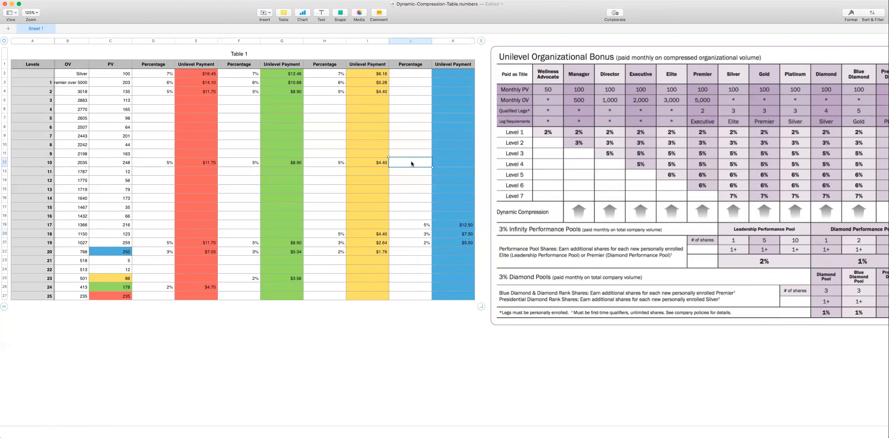
pyautogui.write('5%')
pyautogui.scroll(-1, 452, 184)
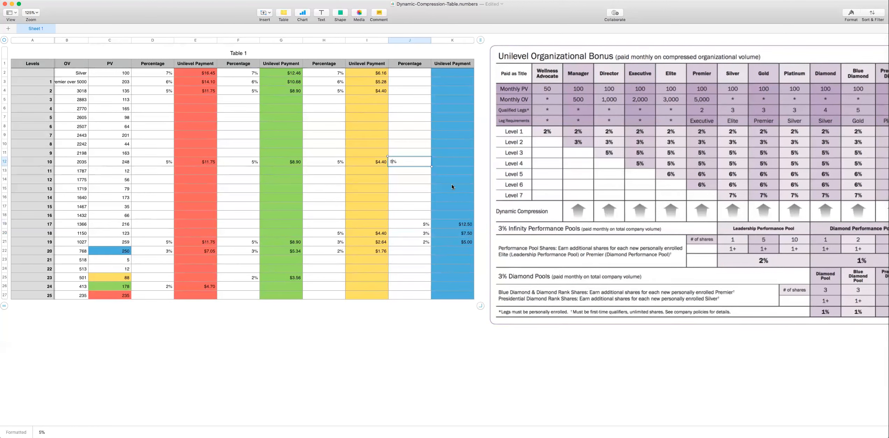
pyautogui.click(456, 165)
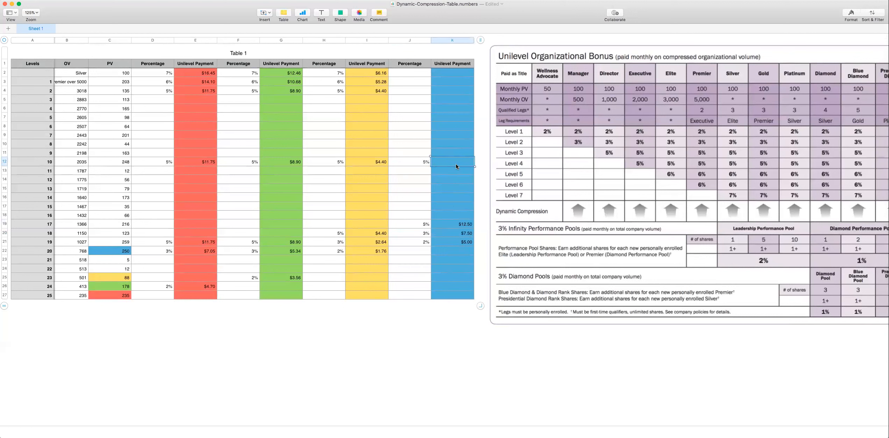
pyautogui.doubleClick(446, 163)
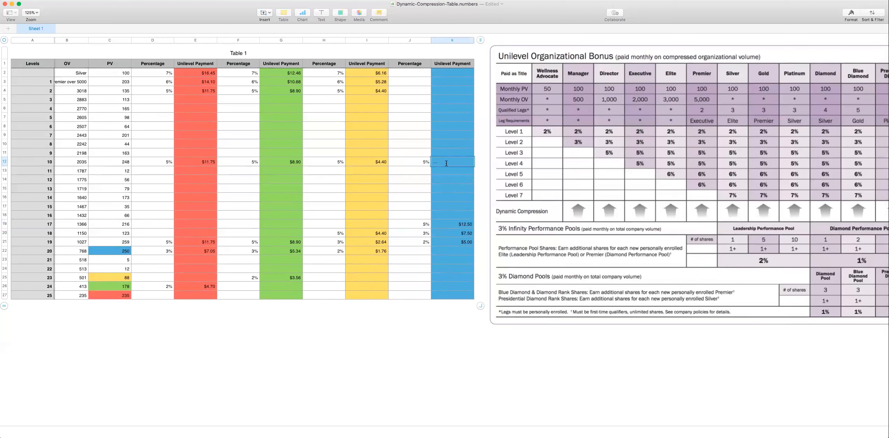
pyautogui.click(393, 161)
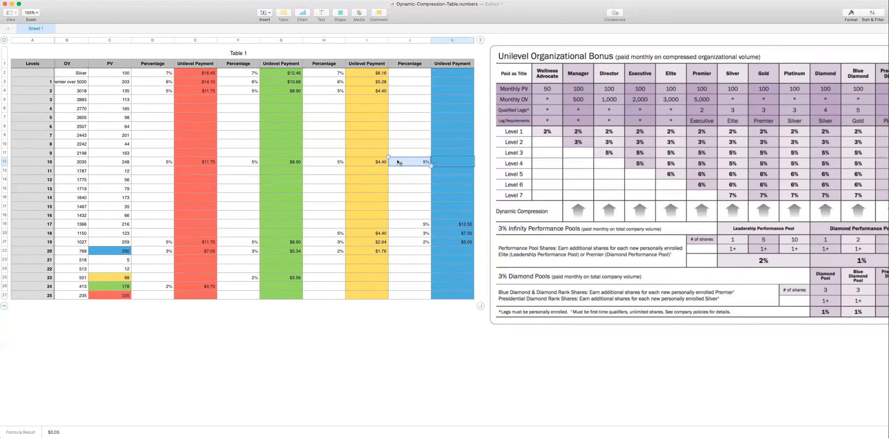
pyautogui.click(123, 254)
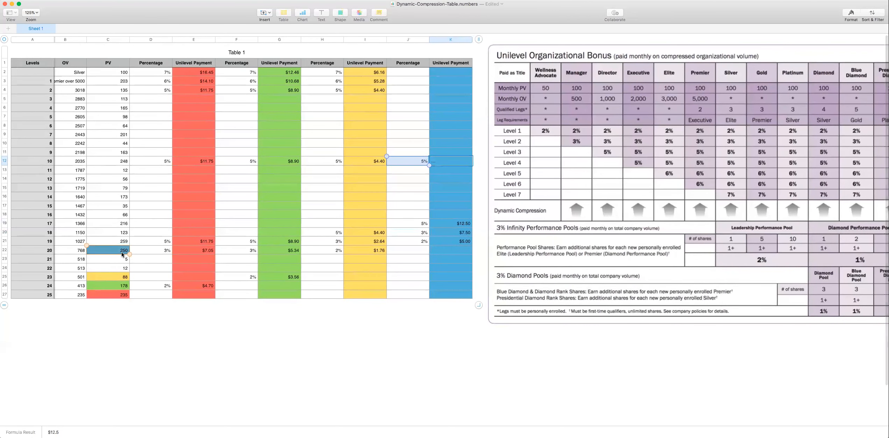
pyautogui.press('Return')
pyautogui.click(320, 355)
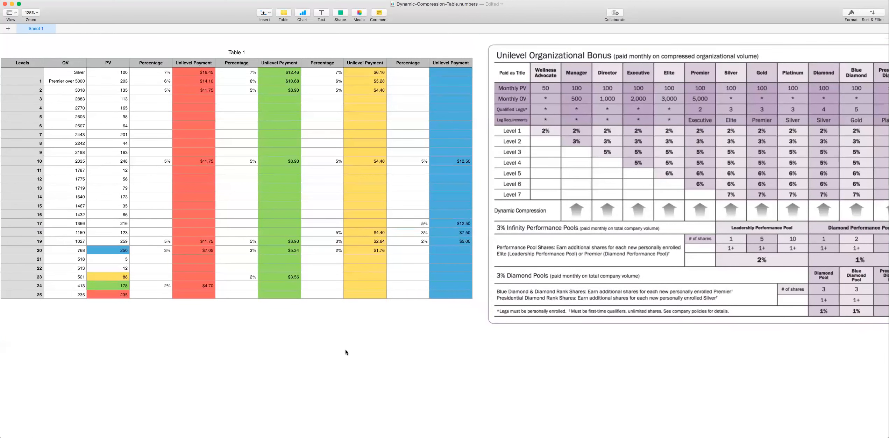
pyautogui.hscroll(-3, 410, 356)
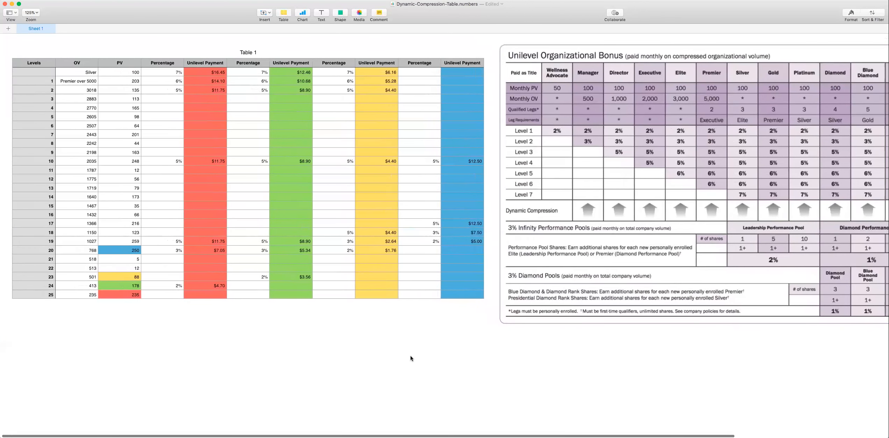